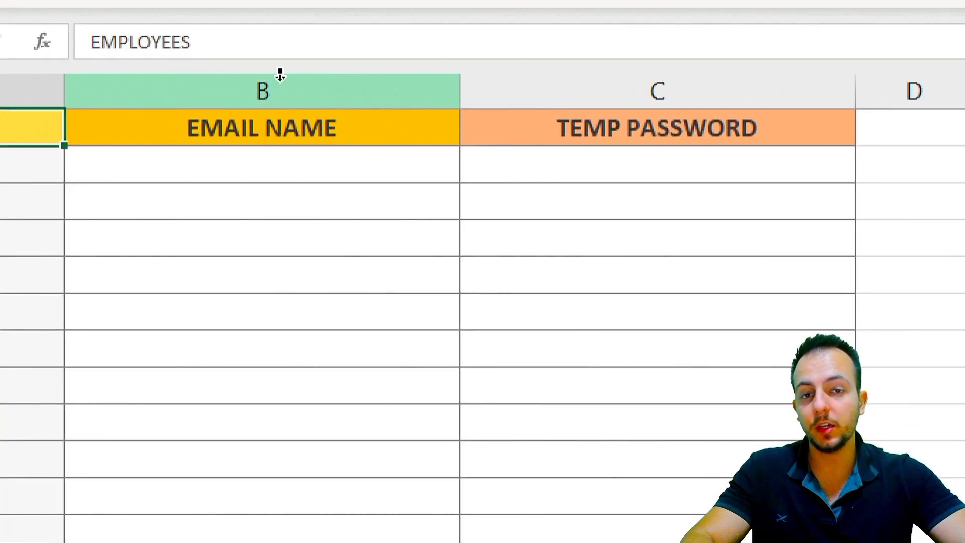
{"action": "left_click", "coordinate": [280, 75]}
{"action": "left_click", "coordinate": [585, 76]}
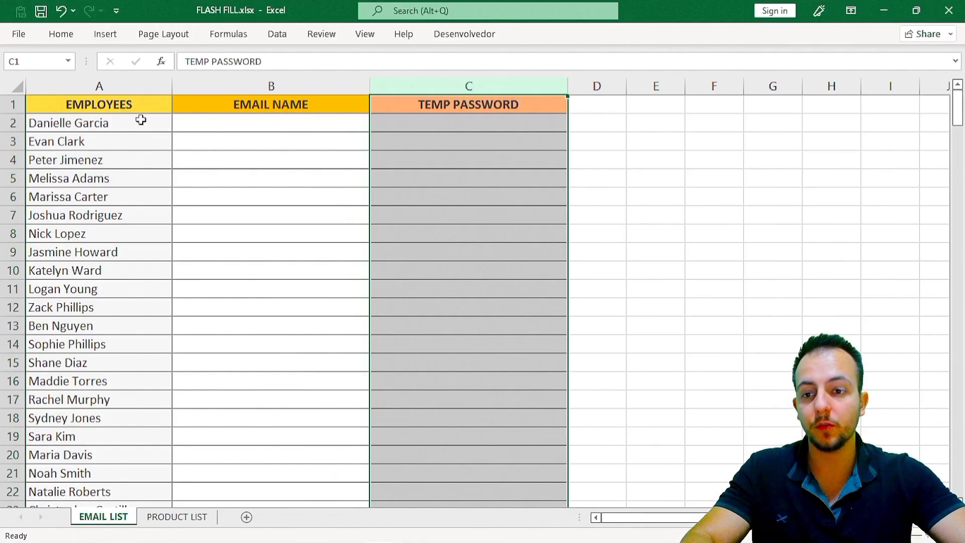
{"action": "left_click", "coordinate": [141, 120]}
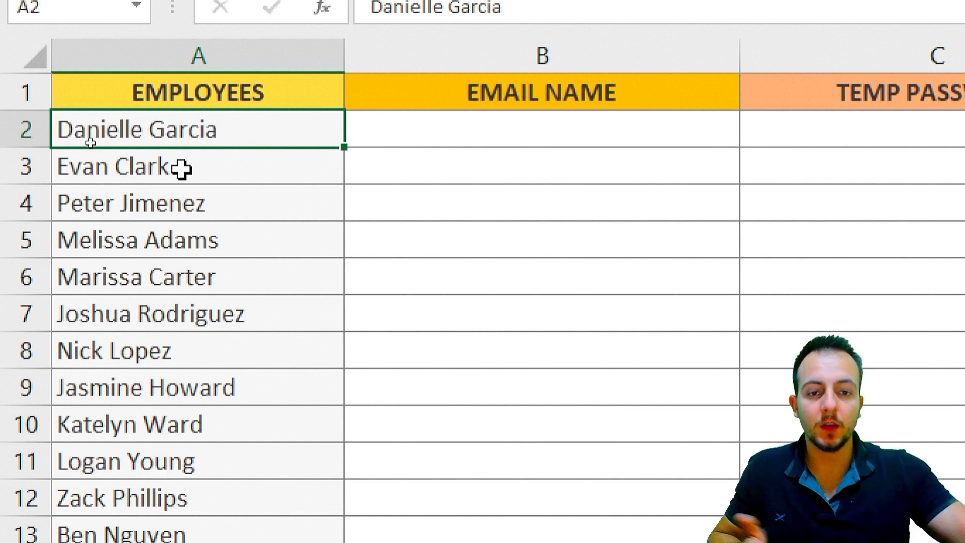
{"action": "left_click", "coordinate": [487, 62]}
{"action": "left_click", "coordinate": [593, 139]}
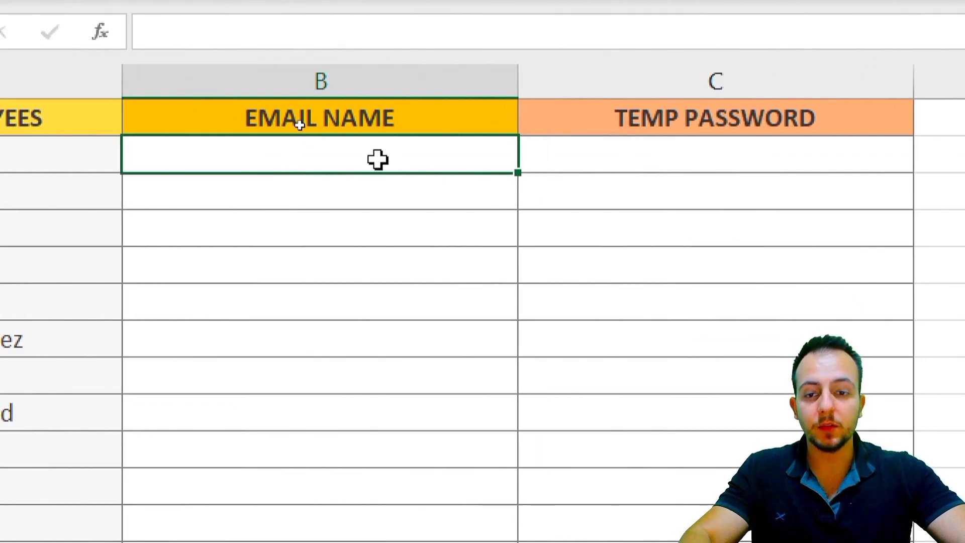
{"action": "left_click", "coordinate": [671, 152]}
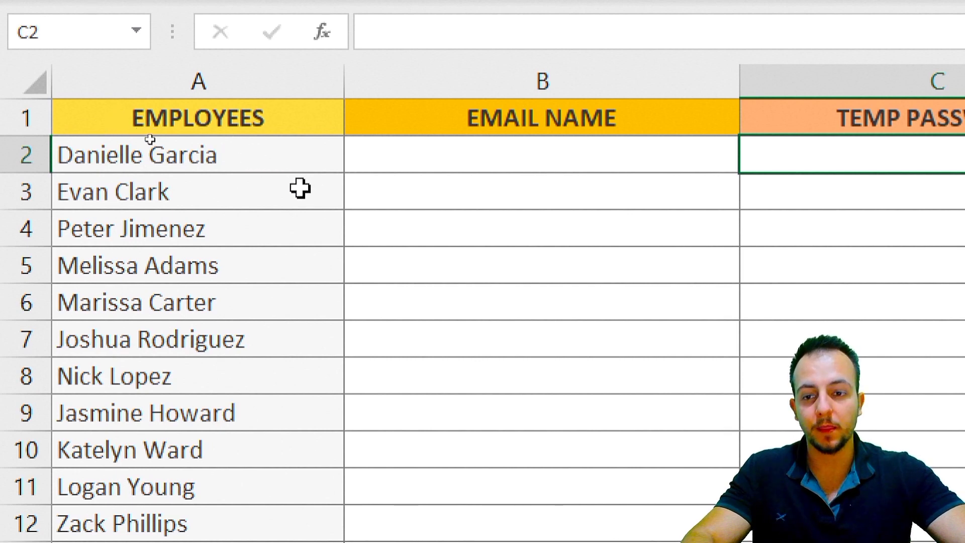
{"action": "left_click", "coordinate": [278, 196]}
{"action": "key", "text": "shift+space"}
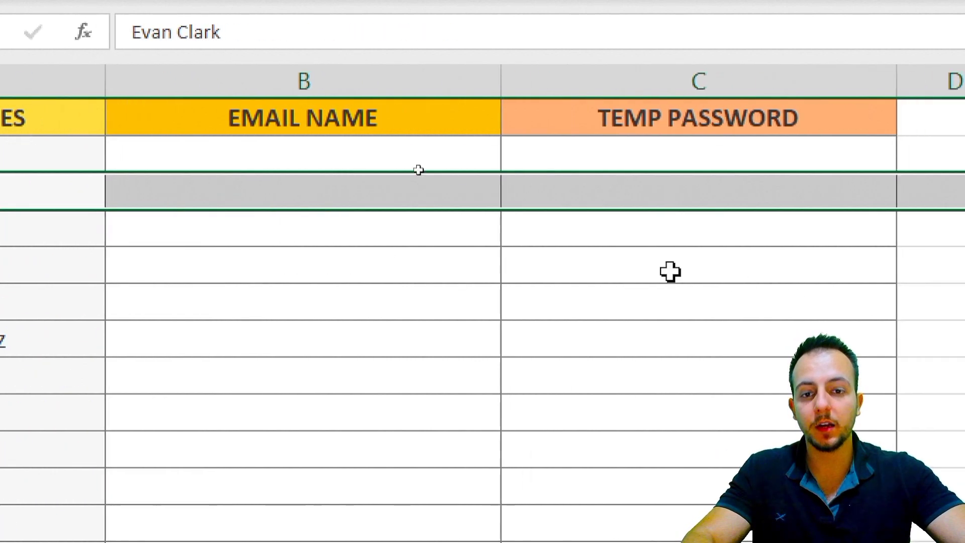
{"action": "left_click", "coordinate": [512, 181]}
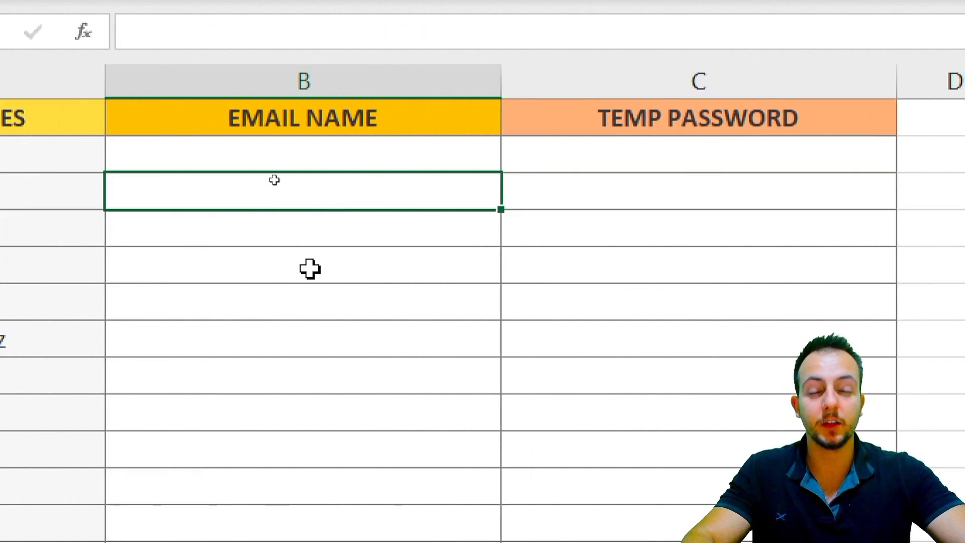
{"action": "left_click", "coordinate": [680, 195]}
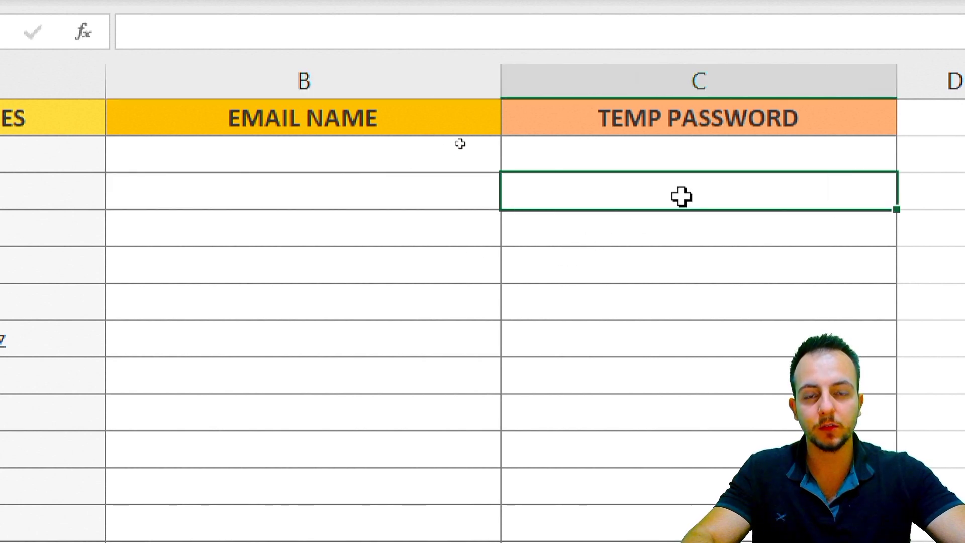
{"action": "left_click", "coordinate": [194, 232]}
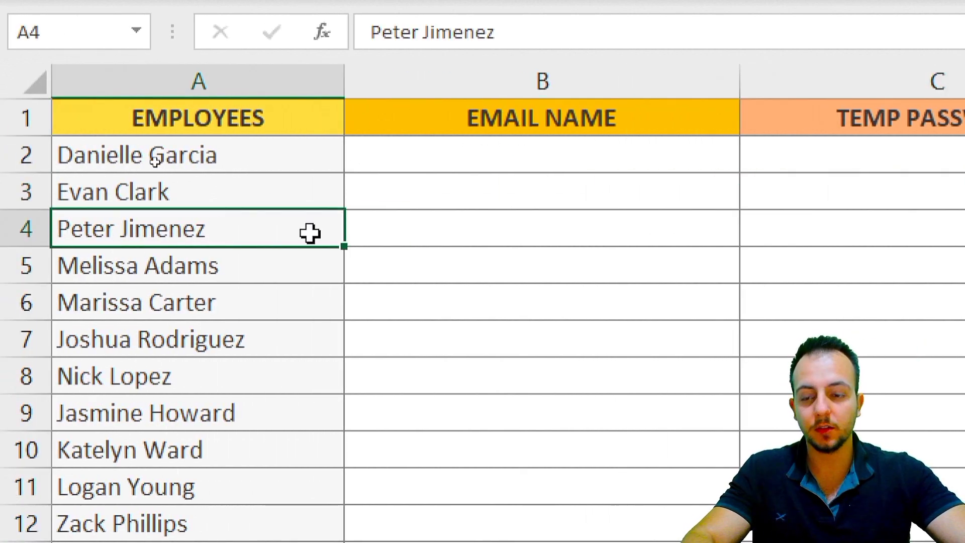
{"action": "left_click", "coordinate": [473, 234]}
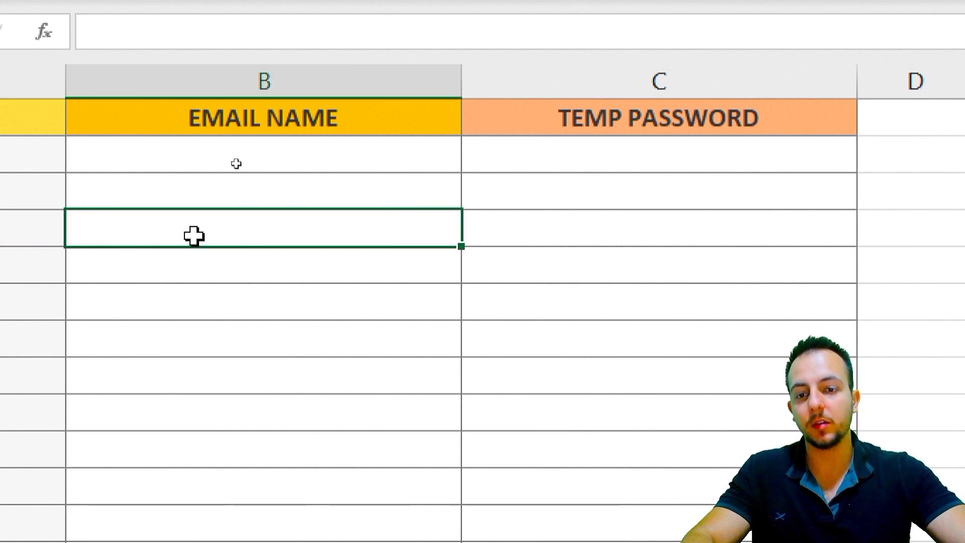
{"action": "left_click", "coordinate": [567, 231]}
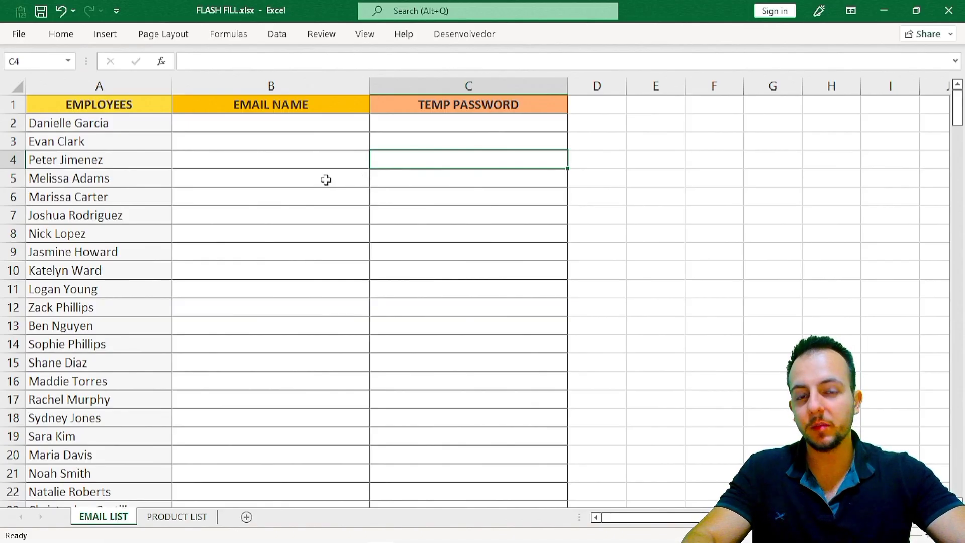
{"action": "left_click", "coordinate": [325, 182]}
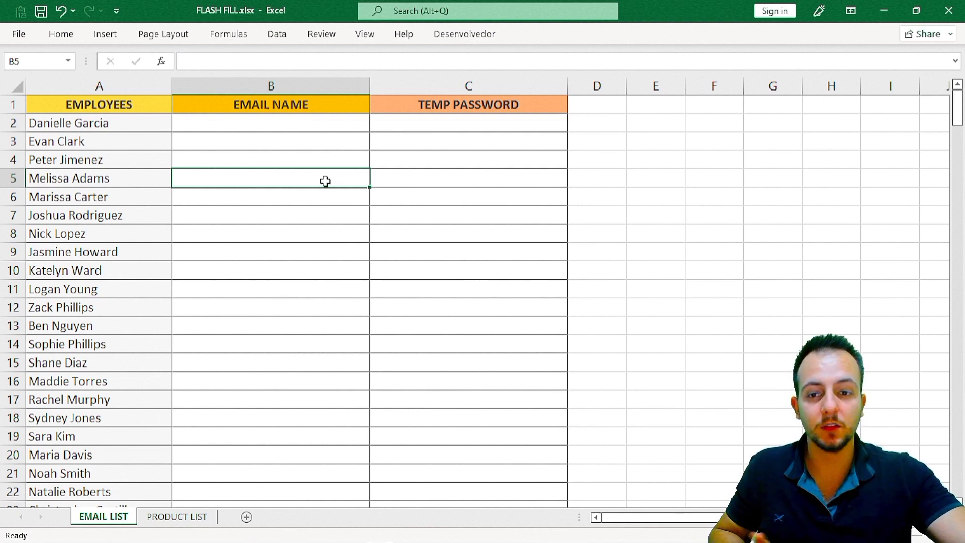
Walk down the empty EMAIL NAME cells B2 to B7, marking rows 5 to 7
{"action": "left_click", "coordinate": [308, 86]}
{"action": "left_click", "coordinate": [318, 124]}
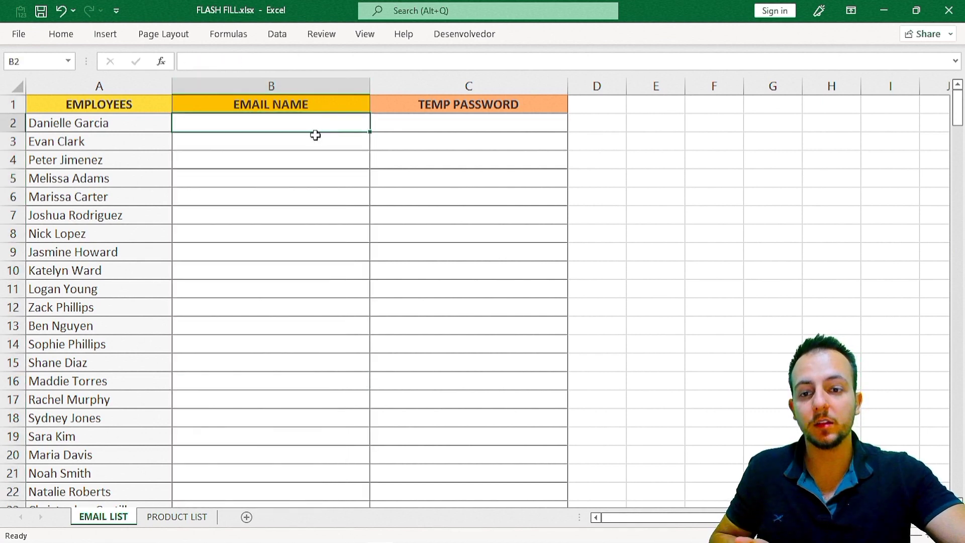
{"action": "left_click", "coordinate": [295, 142]}
{"action": "left_click", "coordinate": [283, 160]}
{"action": "left_click", "coordinate": [265, 181]}
{"action": "key", "text": "shift+space"}
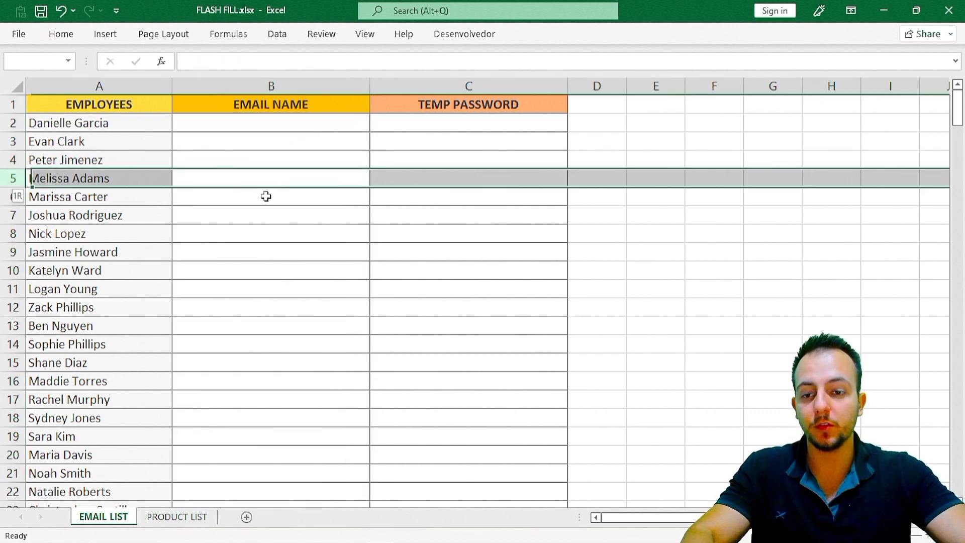
{"action": "left_click", "coordinate": [265, 197]}
{"action": "key", "text": "shift+space"}
{"action": "left_click", "coordinate": [261, 215]}
{"action": "key", "text": "shift+space"}
Walk down the empty TEMP PASSWORD cells C2 to C6
{"action": "left_click", "coordinate": [424, 123]}
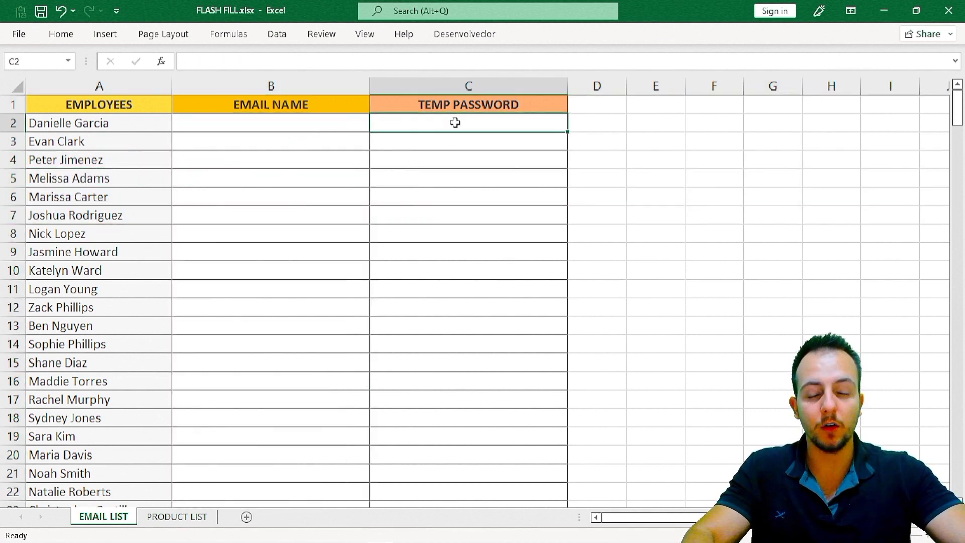
{"action": "left_click", "coordinate": [430, 142]}
{"action": "key", "text": "shift+space"}
{"action": "left_click", "coordinate": [414, 178]}
{"action": "key", "text": "shift+space"}
{"action": "left_click", "coordinate": [394, 200]}
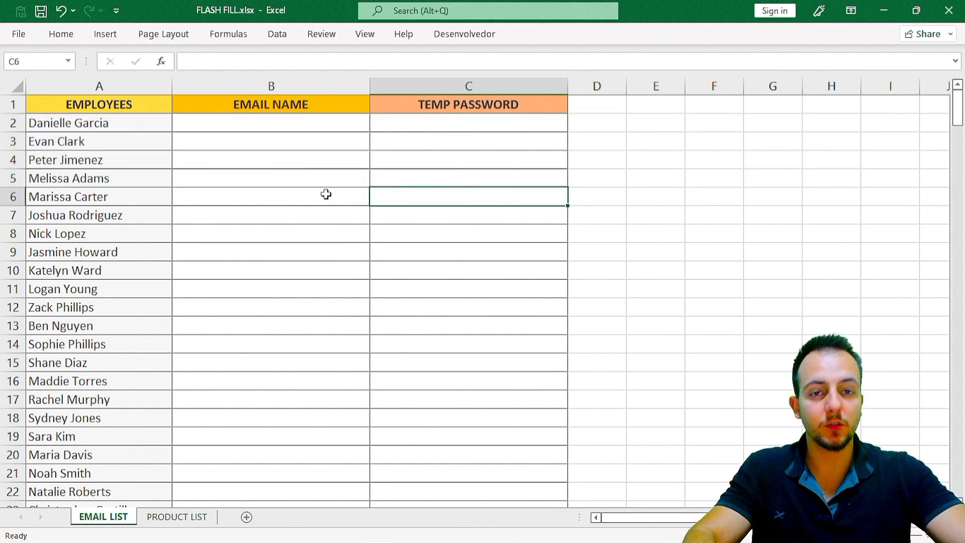
Point out the EMAIL NAME and EMPLOYEES headers and the first few employee names
{"action": "left_click", "coordinate": [287, 106]}
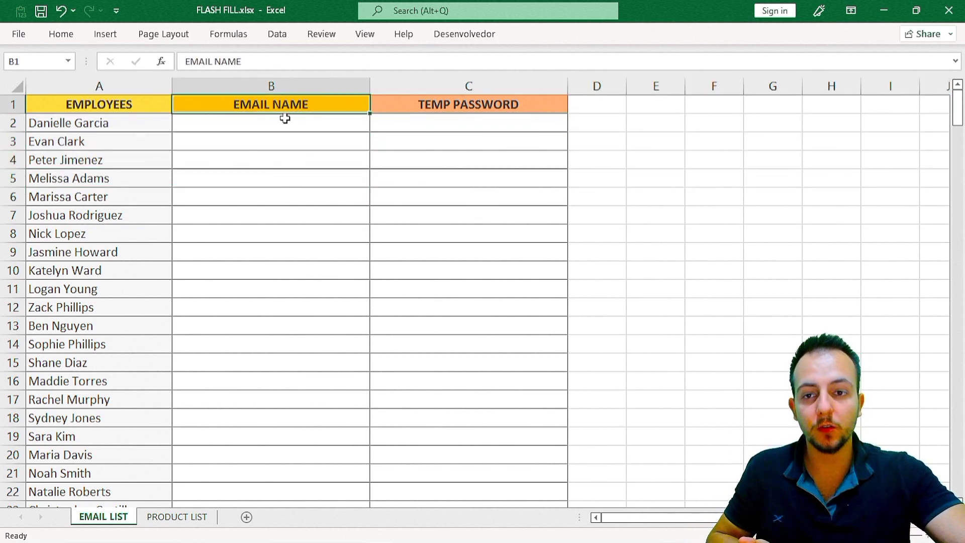
{"action": "left_click", "coordinate": [154, 109]}
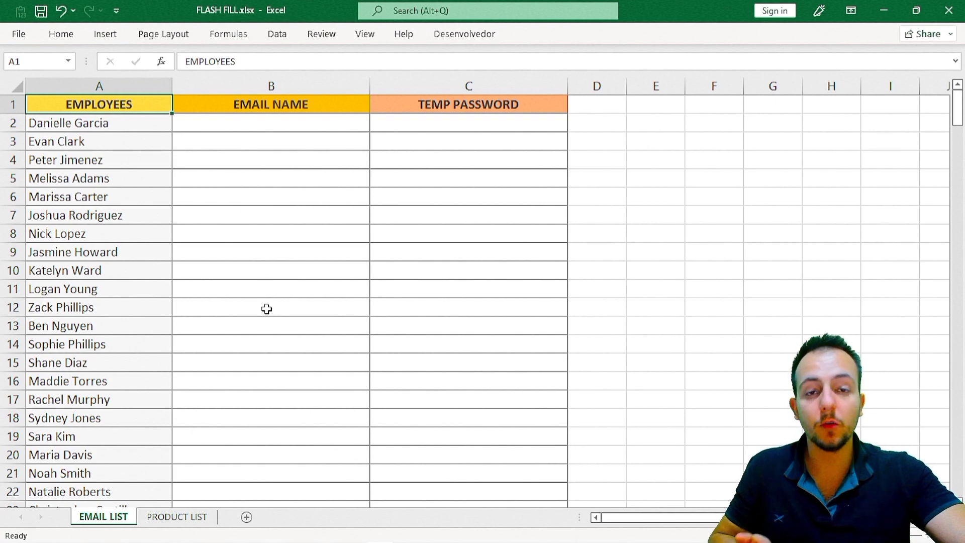
{"action": "left_click", "coordinate": [108, 130]}
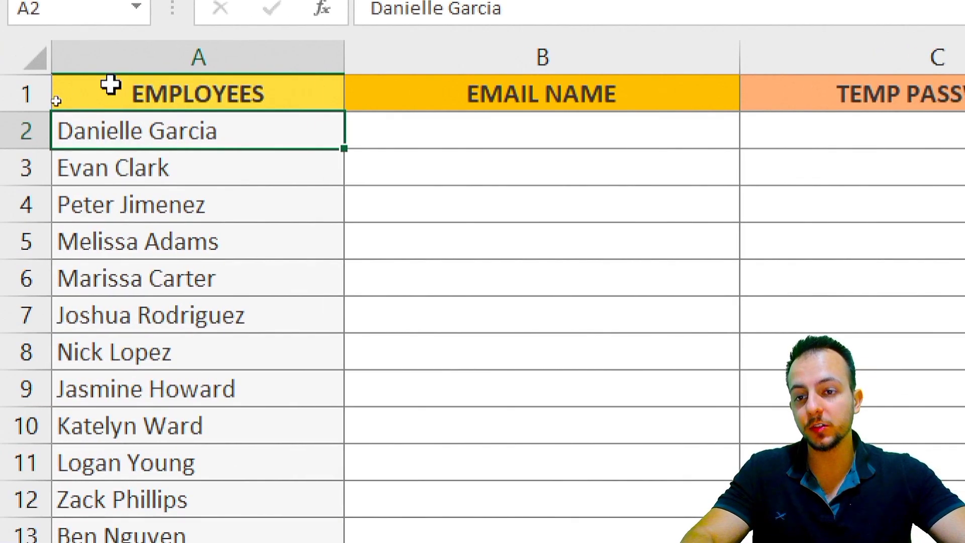
{"action": "left_click", "coordinate": [389, 129]}
{"action": "left_click", "coordinate": [242, 141]}
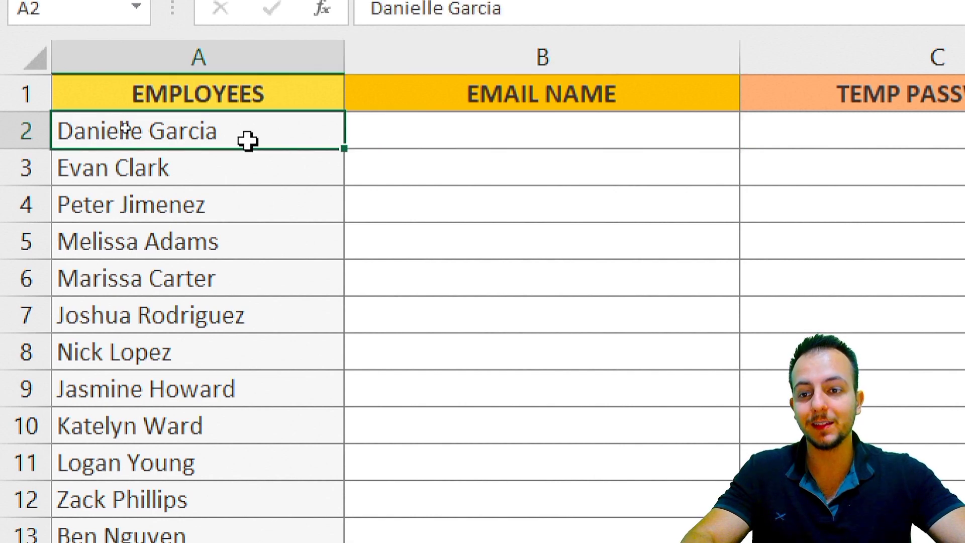
{"action": "left_click", "coordinate": [890, 124]}
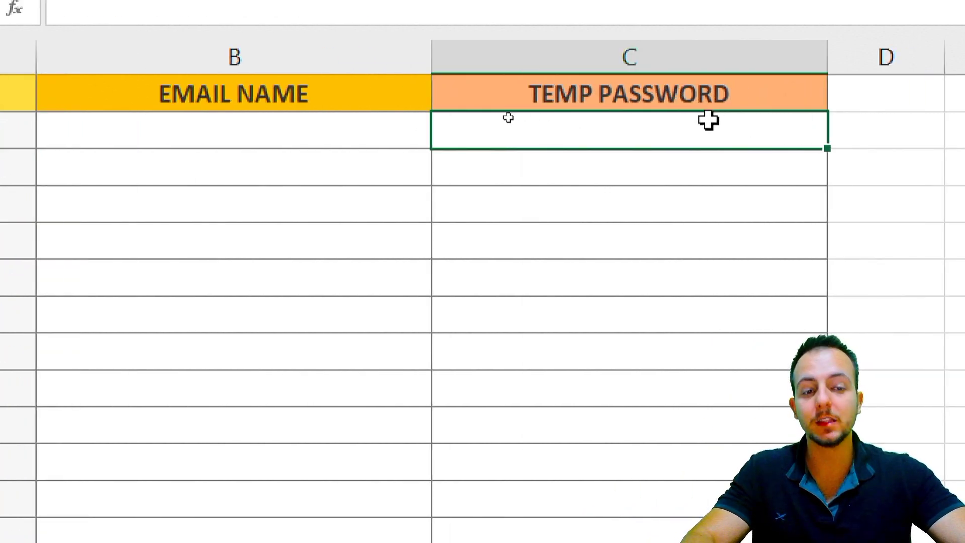
{"action": "left_click", "coordinate": [8, 167]}
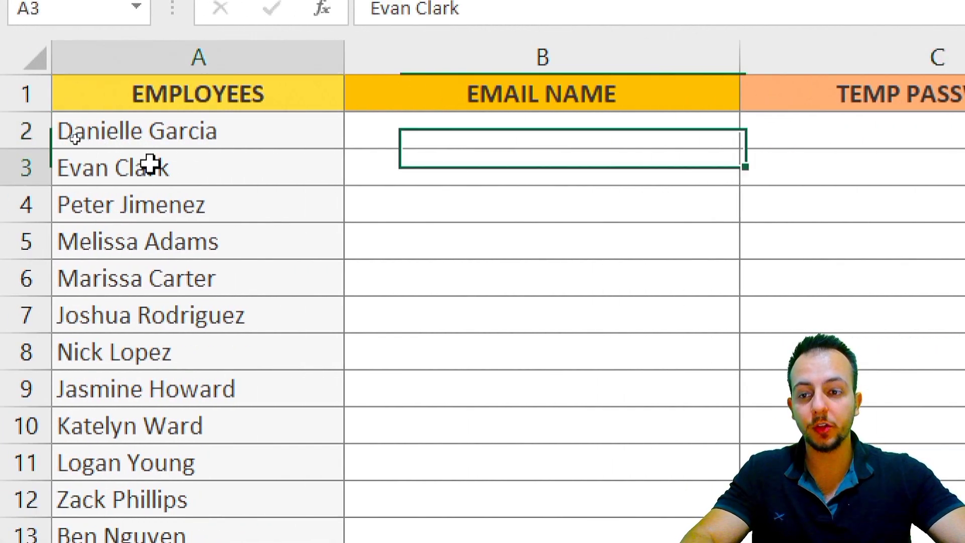
{"action": "left_click", "coordinate": [66, 200]}
{"action": "left_click", "coordinate": [198, 241]}
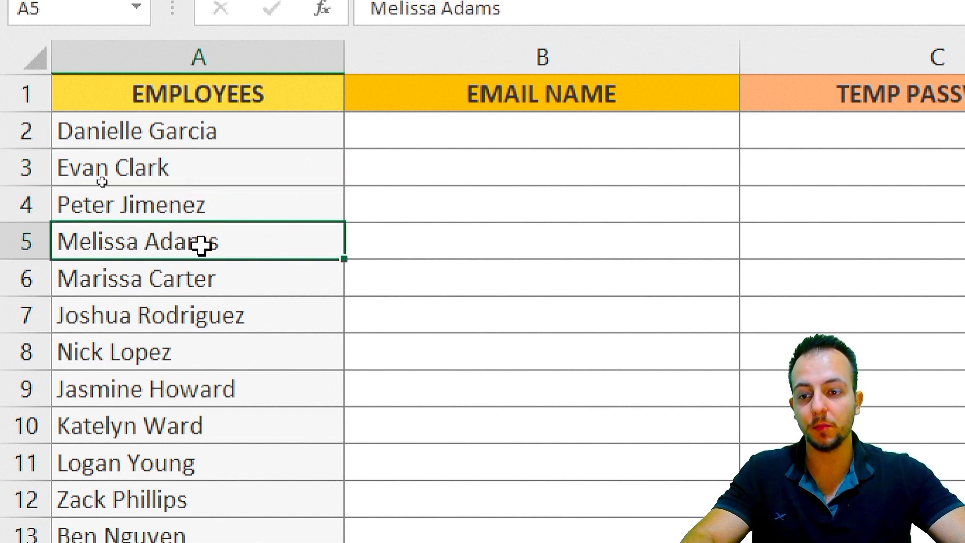
{"action": "left_click", "coordinate": [490, 133]}
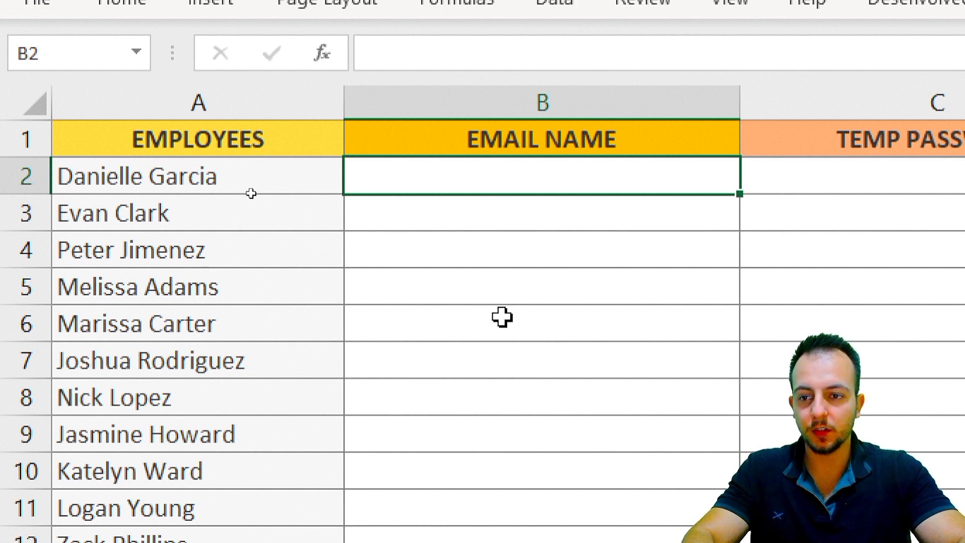
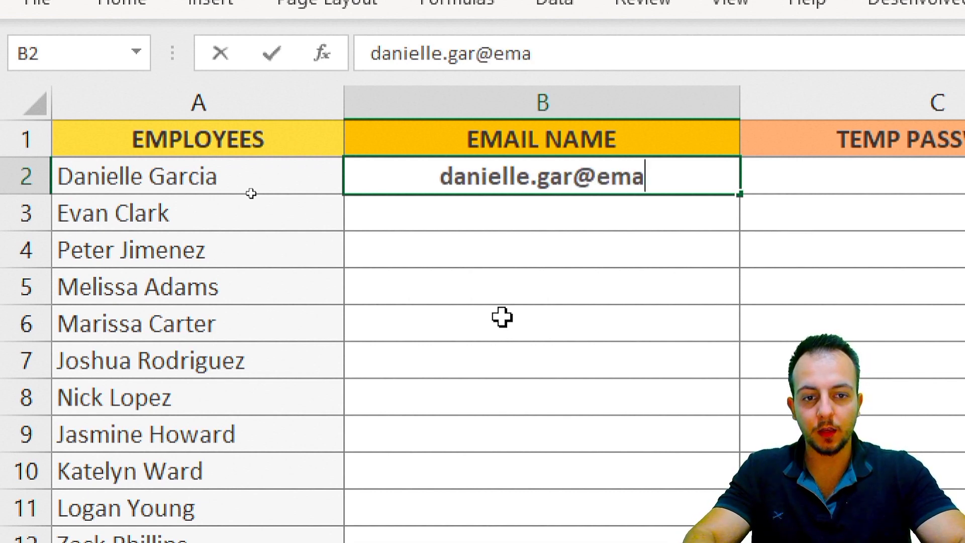
{"action": "key", "text": "Return"}
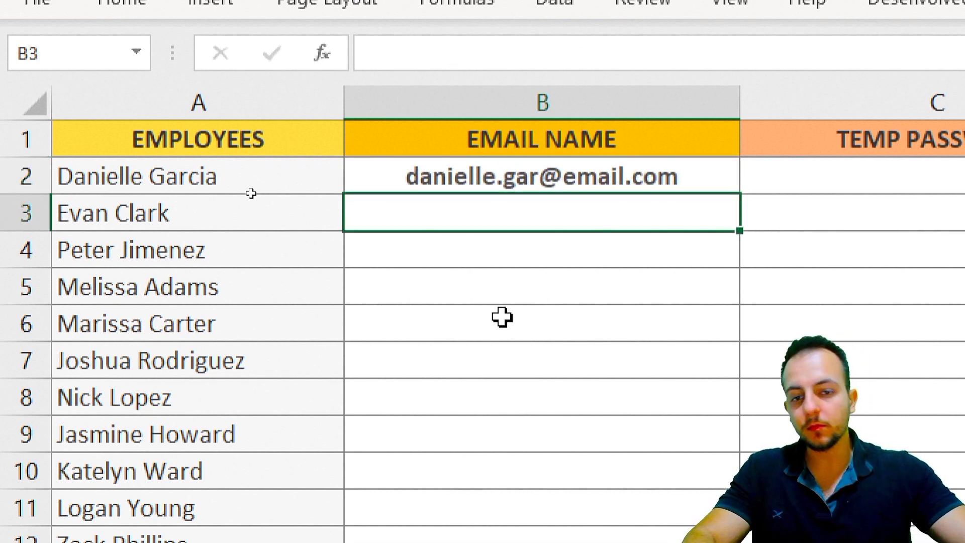
Drag-select cells below the example and toggle formatting shortcuts, undoing the change
{"action": "mouse_move", "coordinate": [388, 146]}
{"action": "left_mouse_down"}
{"action": "mouse_move", "coordinate": [469, 198]}
{"action": "mouse_move", "coordinate": [501, 199]}
{"action": "left_mouse_up"}
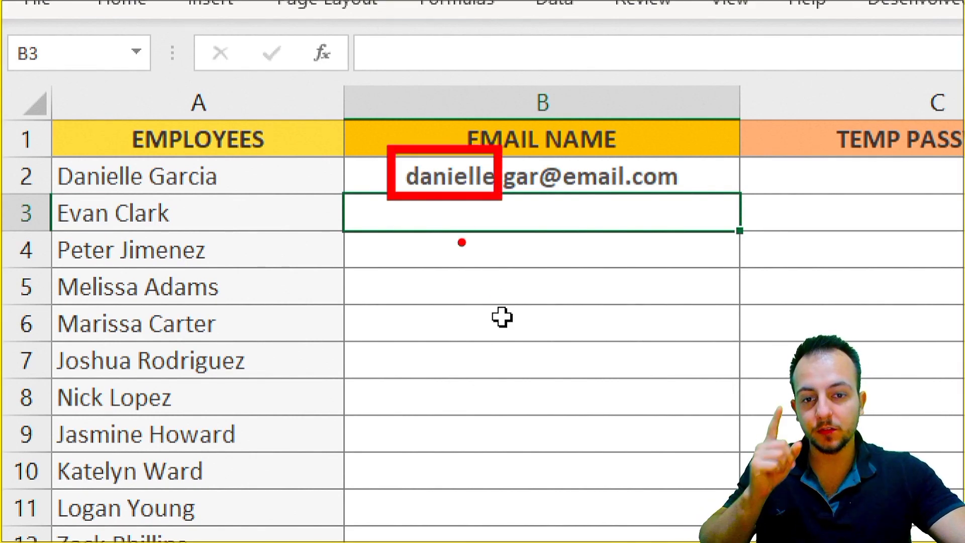
{"action": "mouse_move", "coordinate": [421, 203]}
{"action": "left_mouse_down"}
{"action": "mouse_move", "coordinate": [259, 243]}
{"action": "mouse_move", "coordinate": [95, 197]}
{"action": "mouse_move", "coordinate": [132, 205]}
{"action": "mouse_move", "coordinate": [192, 185]}
{"action": "mouse_move", "coordinate": [422, 254]}
{"action": "mouse_move", "coordinate": [512, 200]}
{"action": "mouse_move", "coordinate": [521, 229]}
{"action": "left_mouse_up"}
{"action": "key", "text": "ctrl+z"}
{"action": "key", "text": "ctrl+z"}
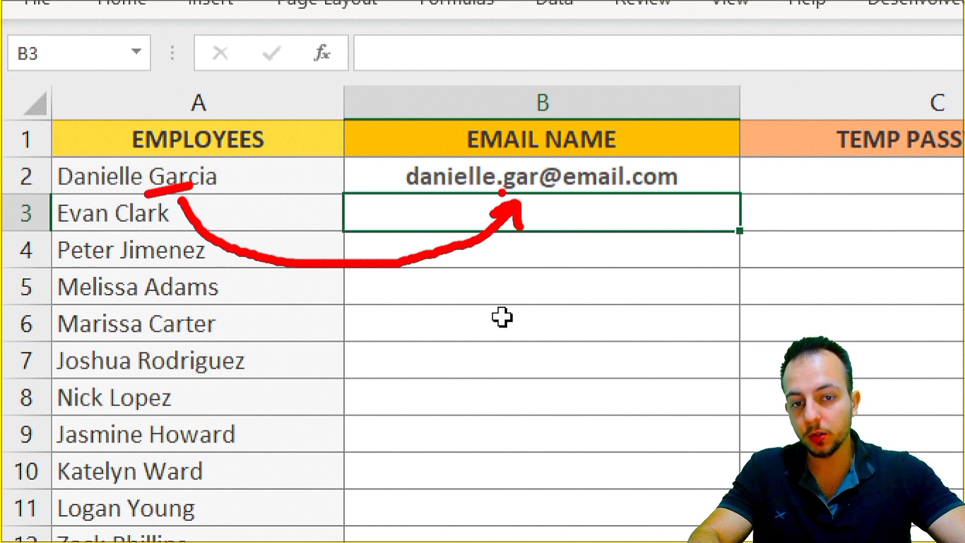
{"action": "left_click_drag", "start_coordinate": [502, 192], "coordinate": [534, 191]}
{"action": "key", "text": "Escape"}
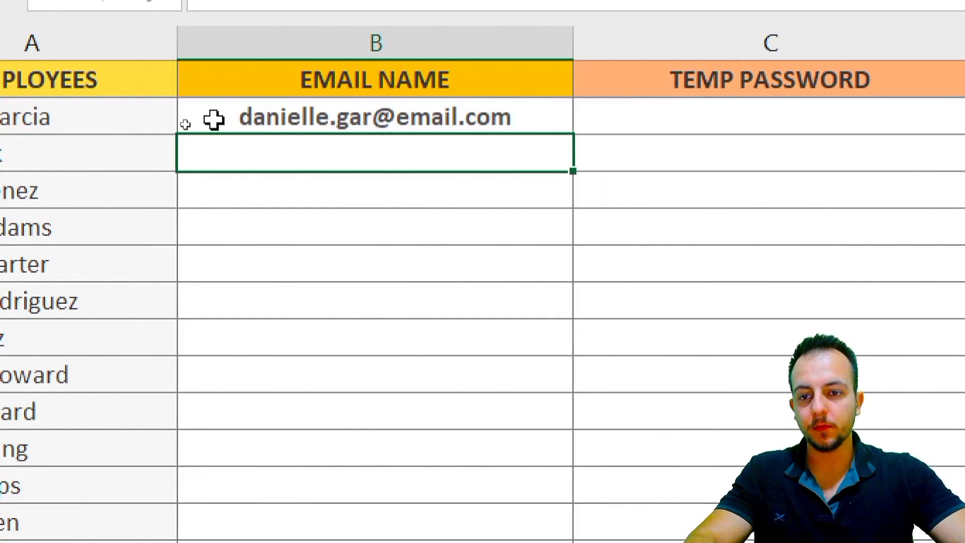
{"action": "key", "text": "ctrl+4"}
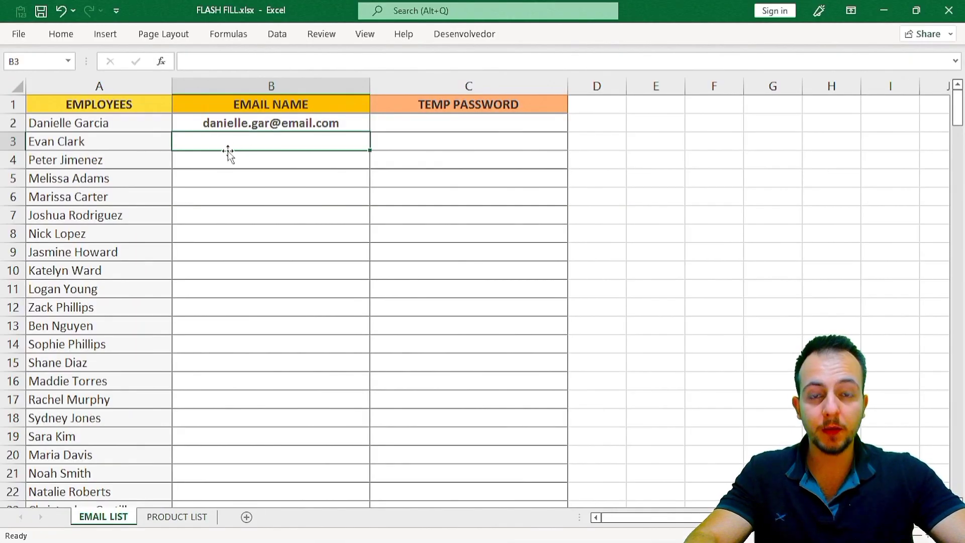
{"action": "key", "text": "ctrl+4"}
{"action": "left_click", "coordinate": [201, 136]}
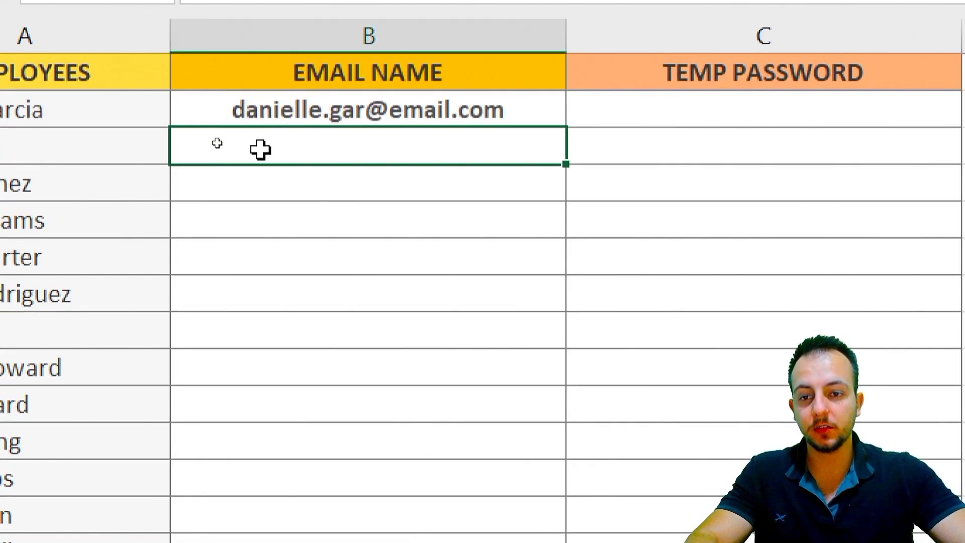
{"action": "key", "text": "ctrl+4"}
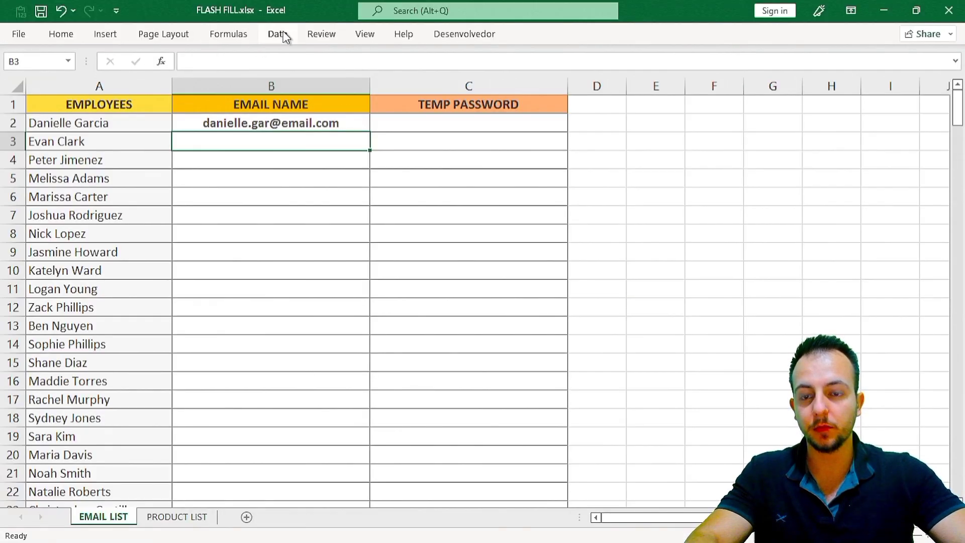
{"action": "key", "text": "ctrl+4"}
Open the data tools and drag across cells in the sheet
{"action": "left_click", "coordinate": [283, 34]}
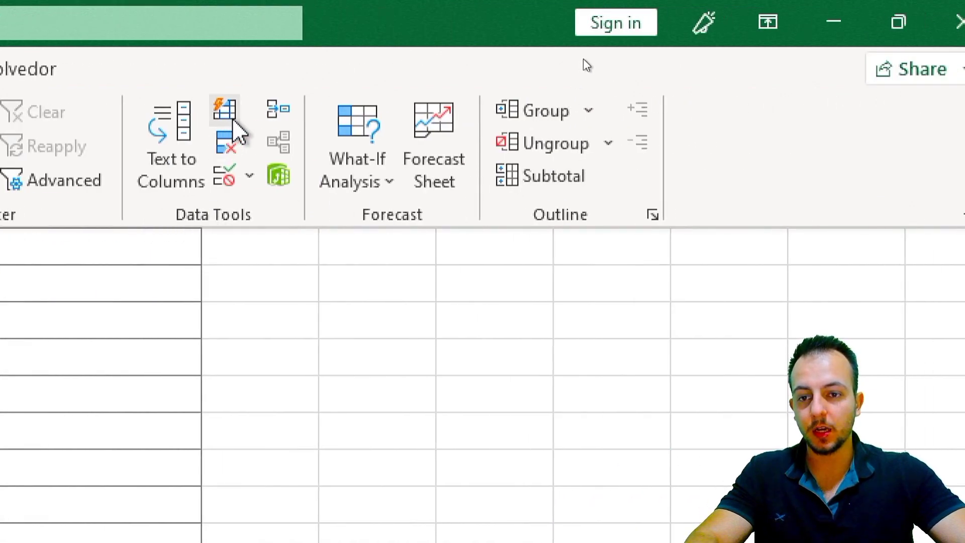
{"action": "key", "text": "ctrl+2"}
{"action": "left_click_drag", "start_coordinate": [207, 87], "coordinate": [242, 129]}
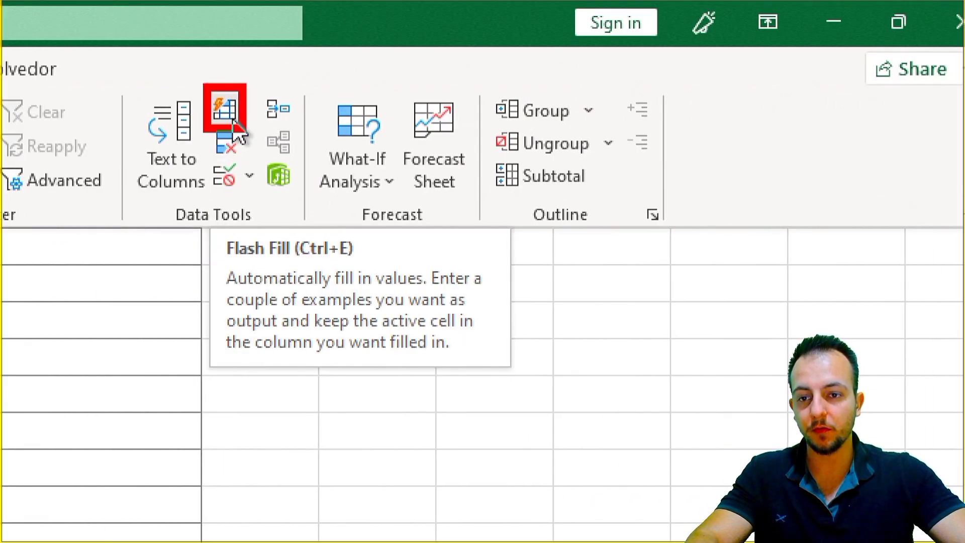
{"action": "left_click_drag", "start_coordinate": [222, 264], "coordinate": [293, 264]}
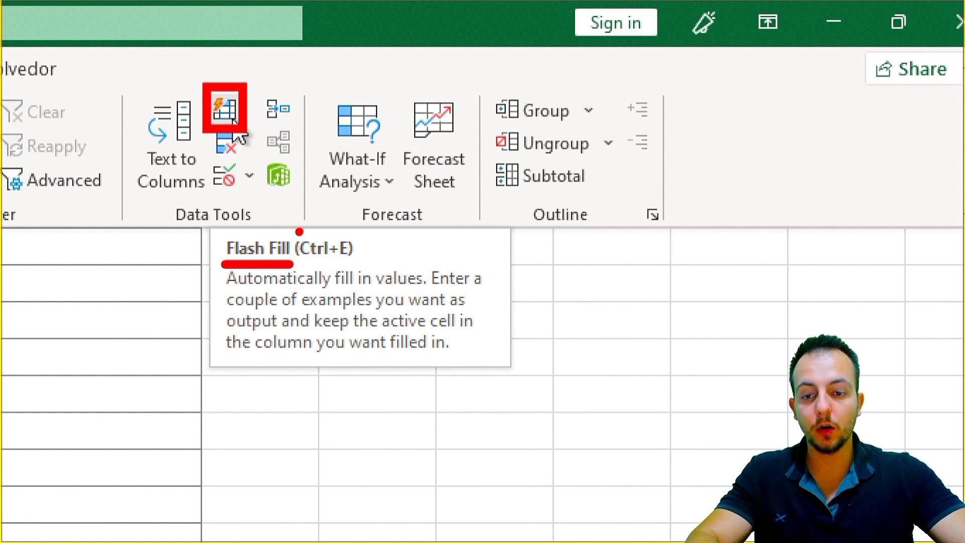
{"action": "left_click_drag", "start_coordinate": [283, 225], "coordinate": [368, 268]}
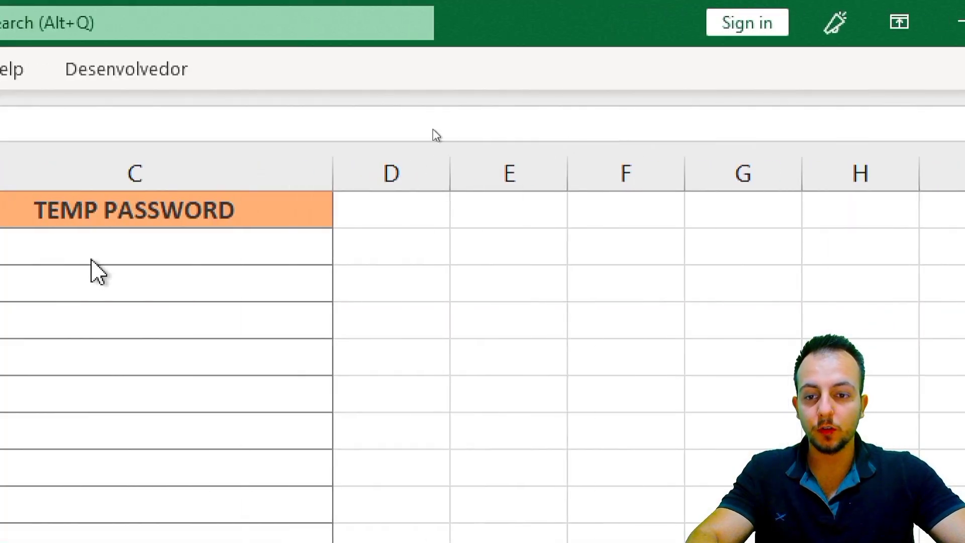
Flash Fill column B from B3 and check the generated emails in B3 through B7
{"action": "left_click", "coordinate": [162, 278]}
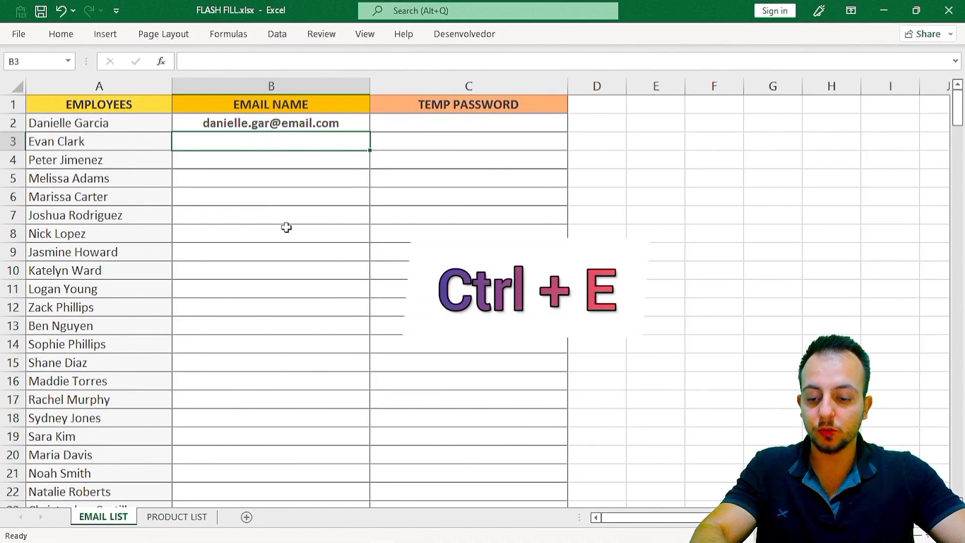
{"action": "key", "text": "ctrl+e"}
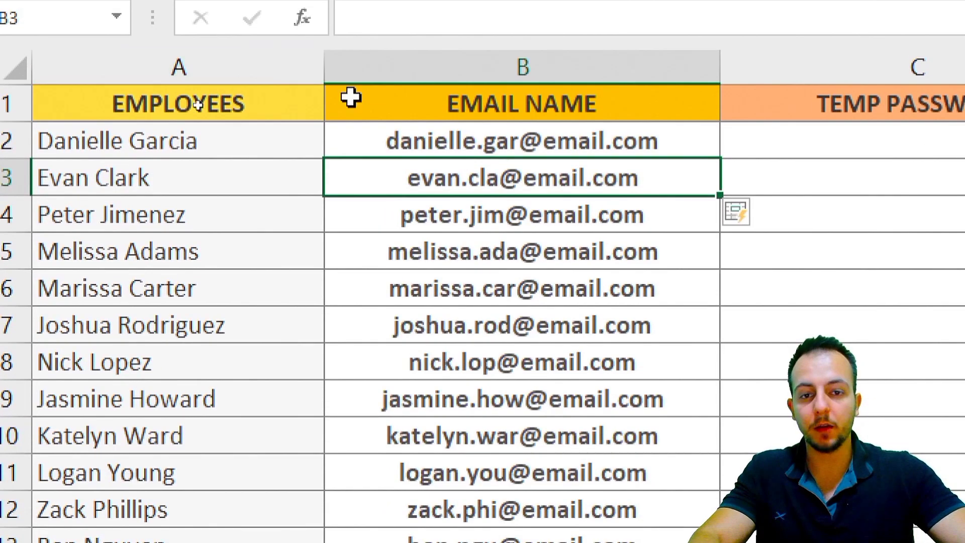
{"action": "left_click", "coordinate": [584, 67]}
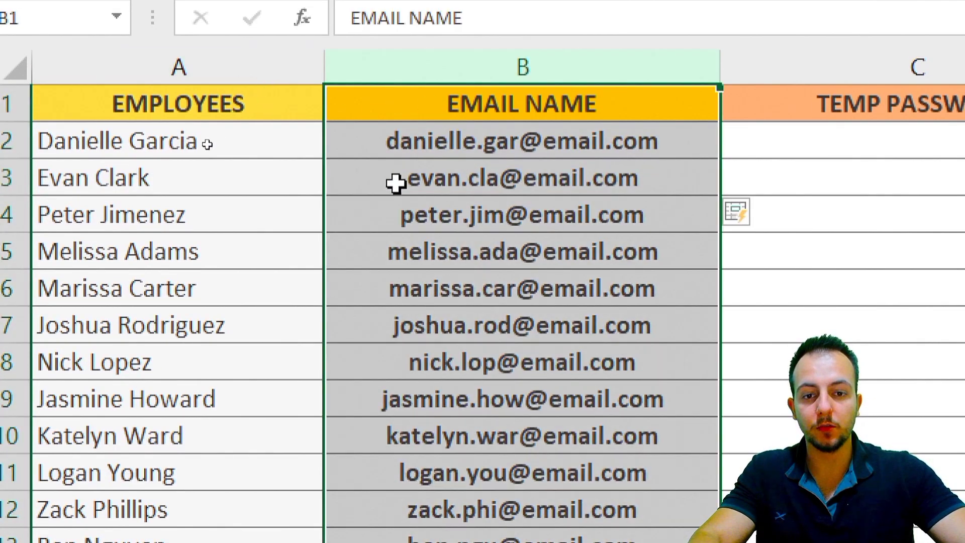
{"action": "left_click", "coordinate": [395, 183]}
{"action": "left_click", "coordinate": [362, 215]}
{"action": "left_click", "coordinate": [366, 242]}
{"action": "left_click", "coordinate": [349, 287]}
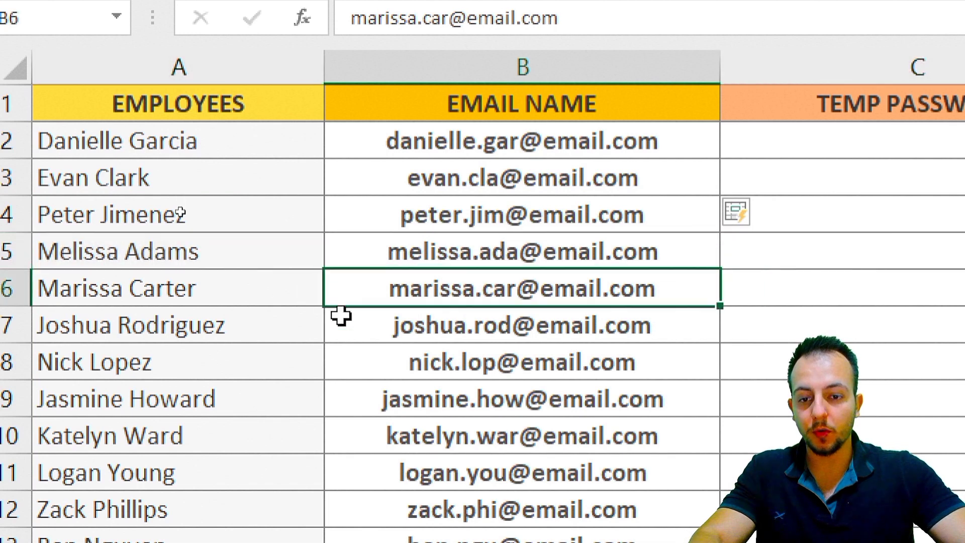
{"action": "left_click", "coordinate": [340, 316]}
{"action": "left_click", "coordinate": [370, 178]}
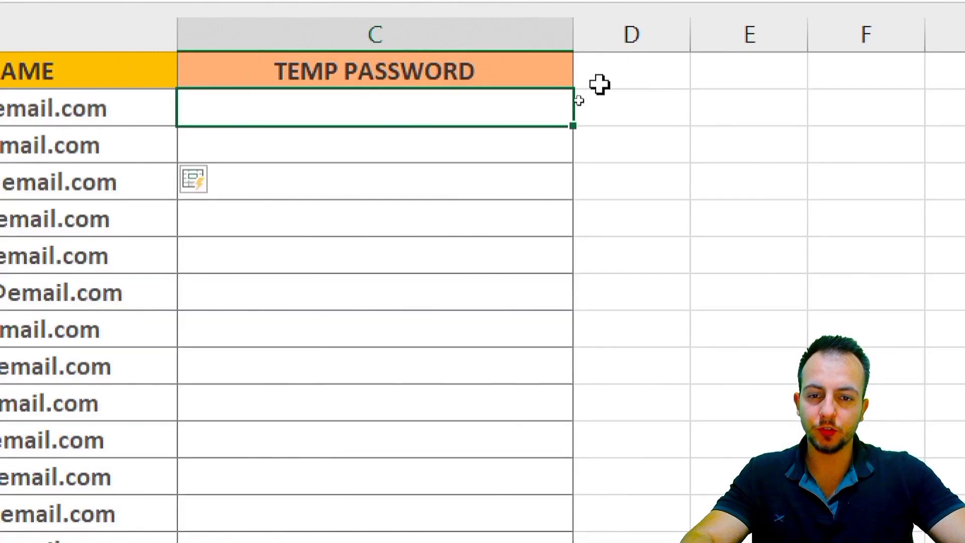
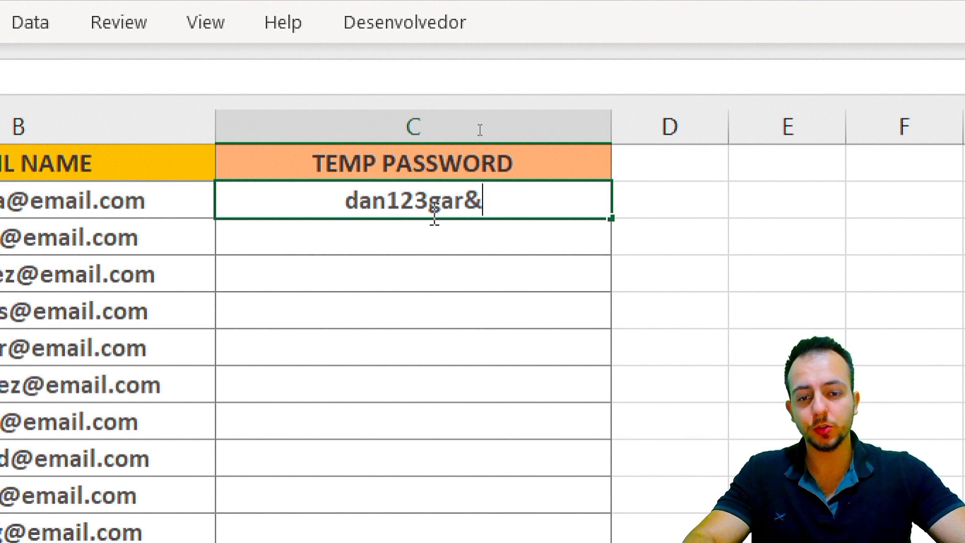
{"action": "left_click", "coordinate": [451, 250]}
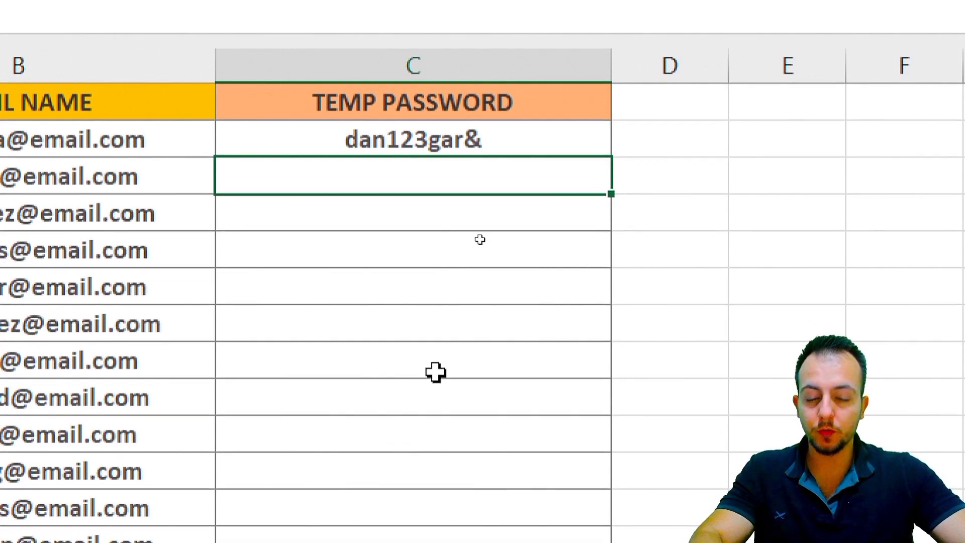
{"action": "key", "text": "ctrl+e"}
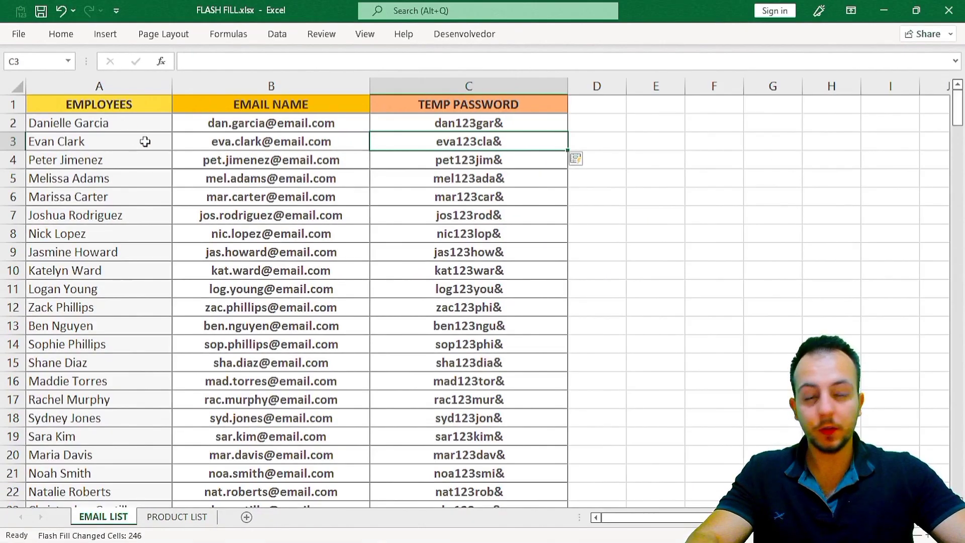
{"action": "left_click", "coordinate": [142, 85]}
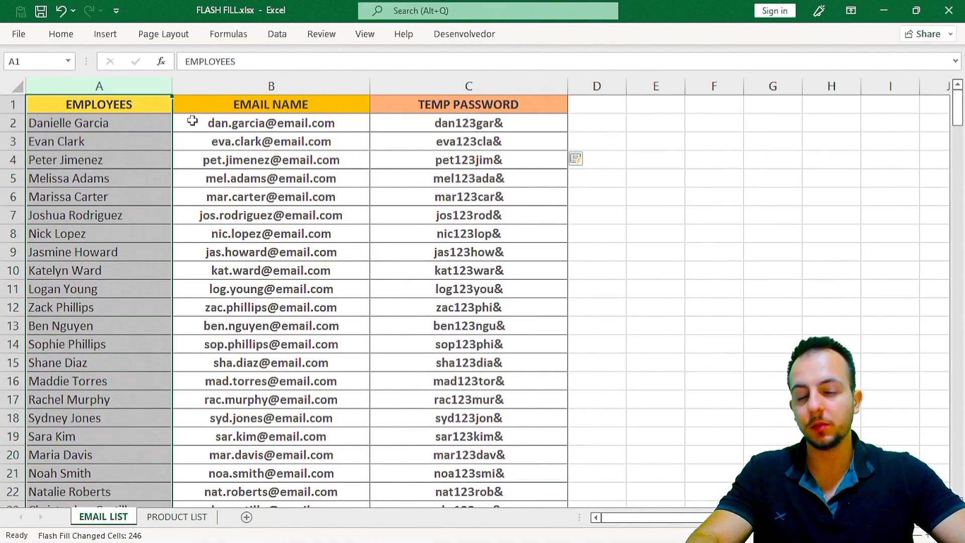
{"action": "left_click", "coordinate": [324, 85]}
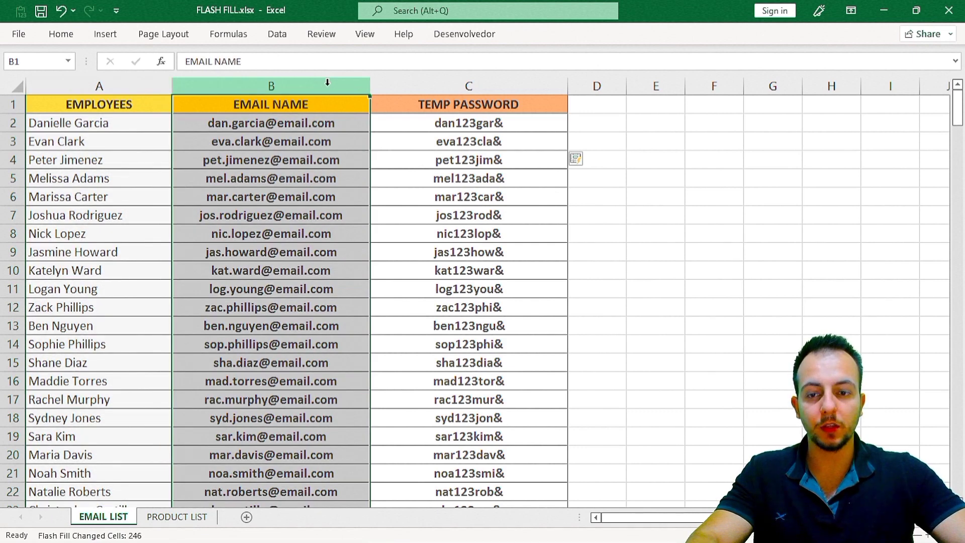
{"action": "left_click", "coordinate": [422, 81]}
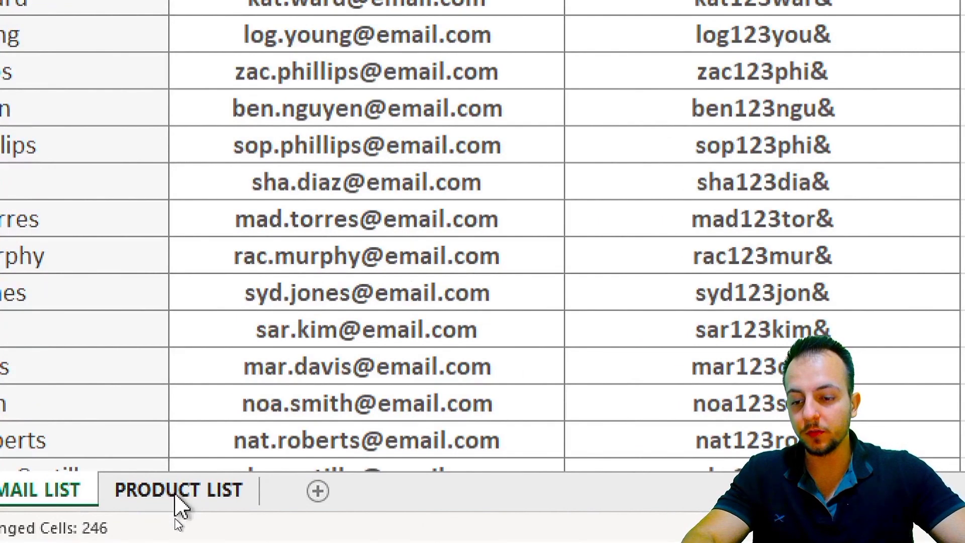
Go to the PRODUCT LIST sheet and begin the first ID in F2 with E
{"action": "left_click", "coordinate": [176, 518]}
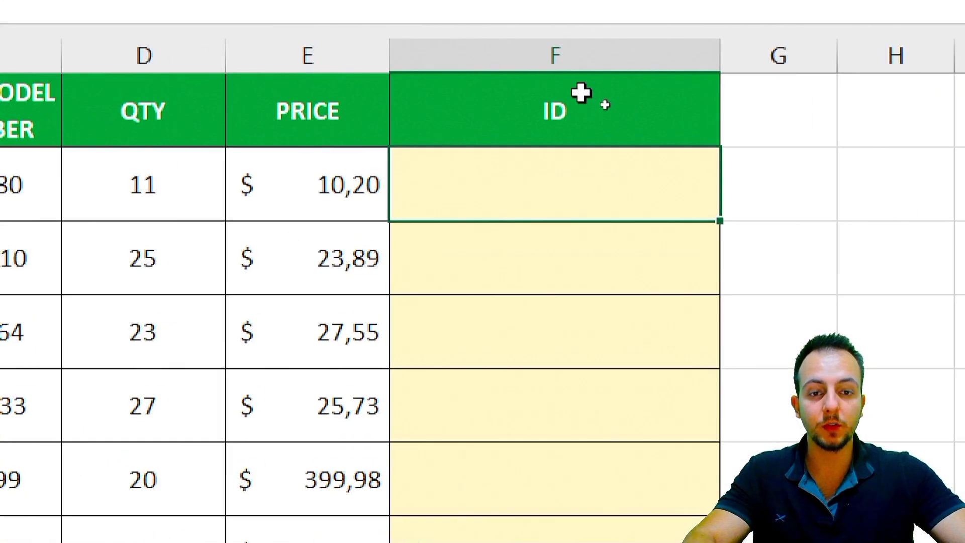
{"action": "left_click", "coordinate": [596, 86]}
{"action": "left_click", "coordinate": [517, 205]}
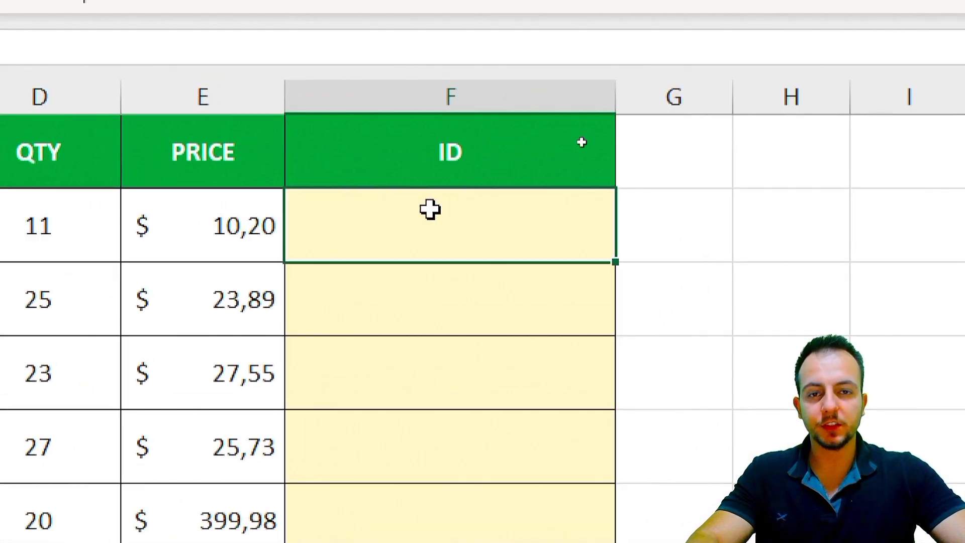
{"action": "type", "text": "E"}
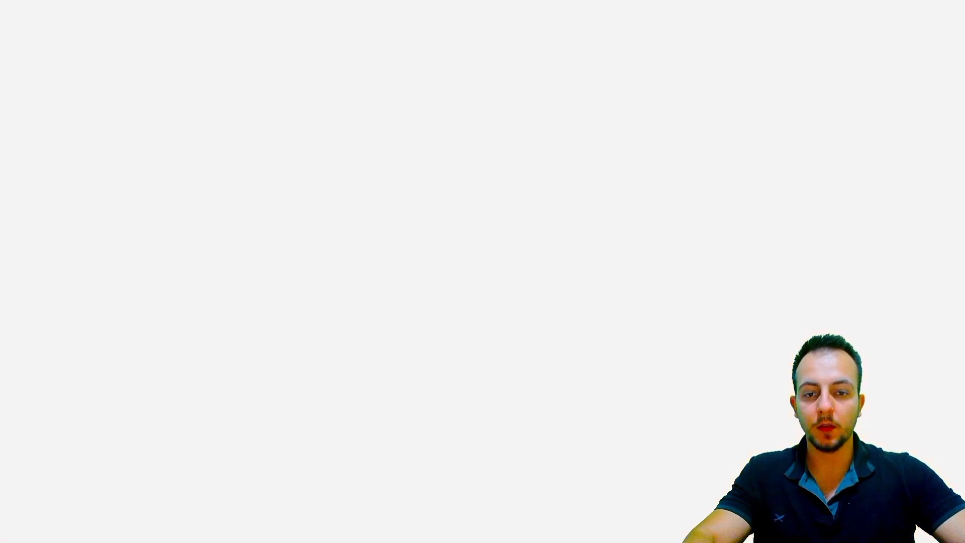
Complete the first product ID as EV80 in F2
{"action": "type", "text": "V"}
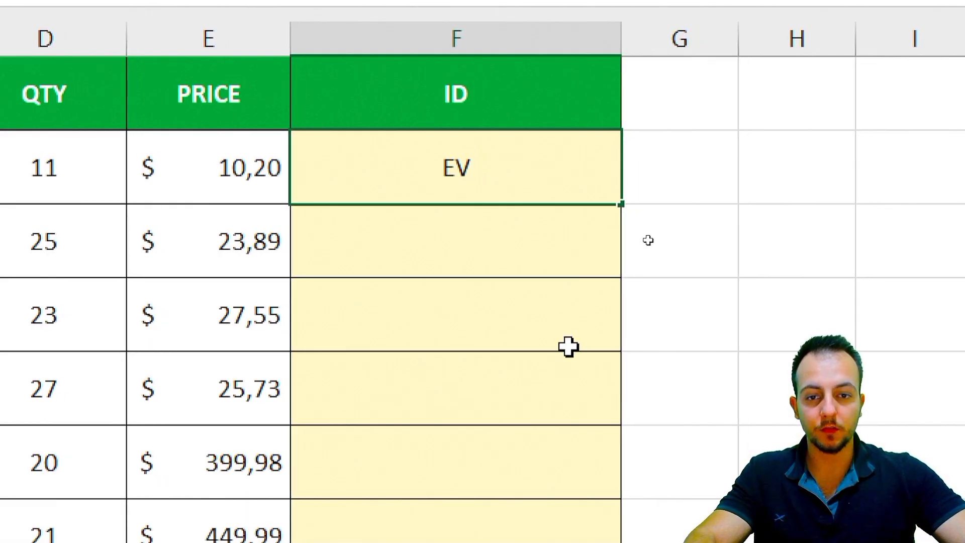
{"action": "type", "text": "80"}
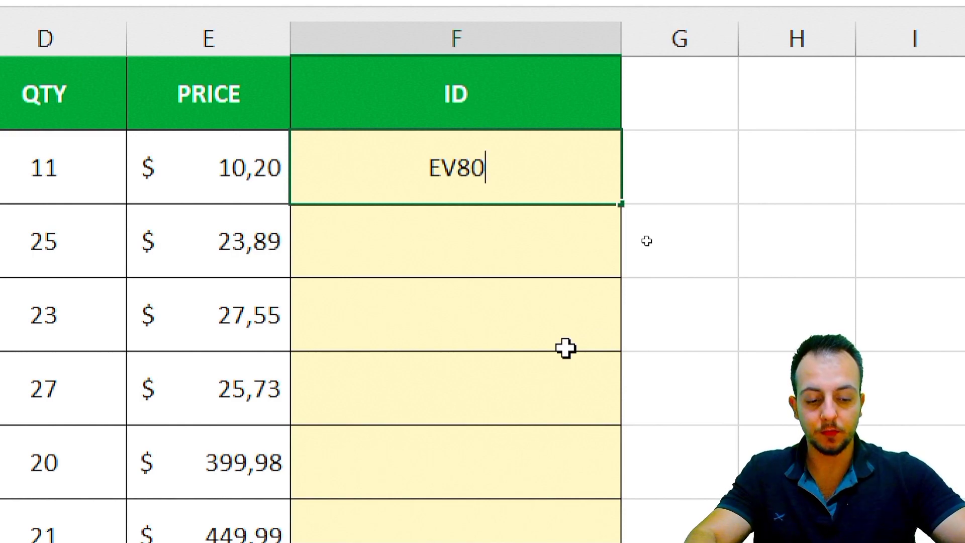
{"action": "key", "text": "Return"}
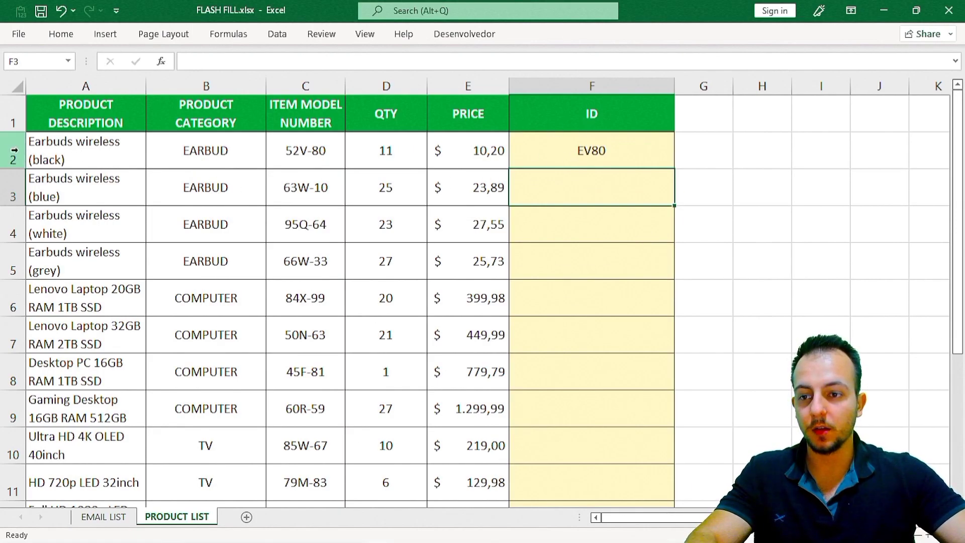
Flash Fill the ID column from F3 and review the results in F2 to F5
{"action": "left_click", "coordinate": [15, 150]}
{"action": "left_click", "coordinate": [567, 158]}
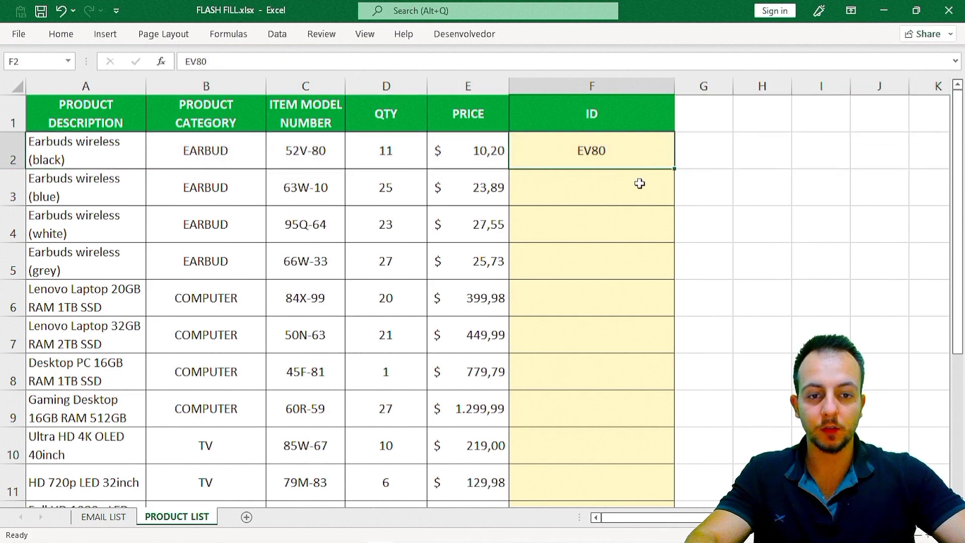
{"action": "left_click", "coordinate": [611, 184]}
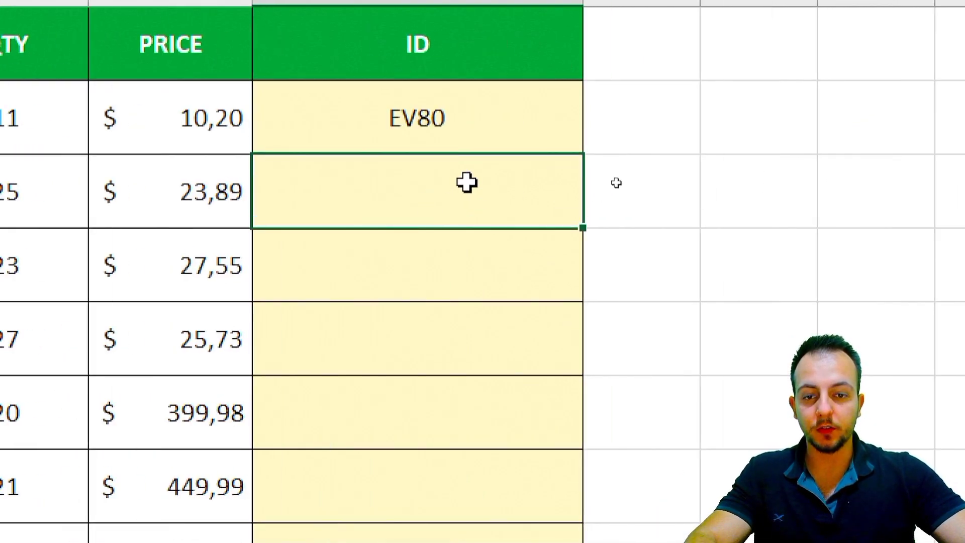
{"action": "key", "text": "ctrl+e"}
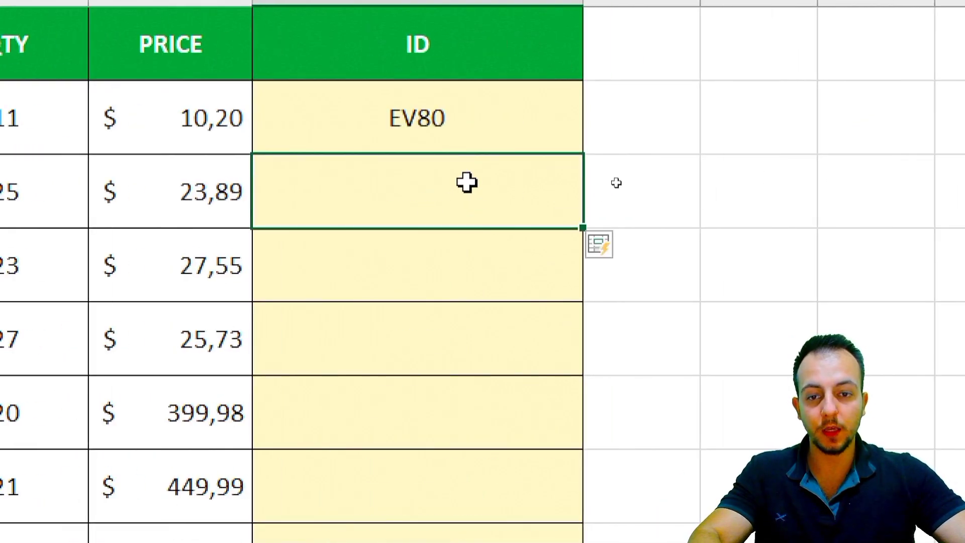
{"action": "left_click", "coordinate": [492, 149]}
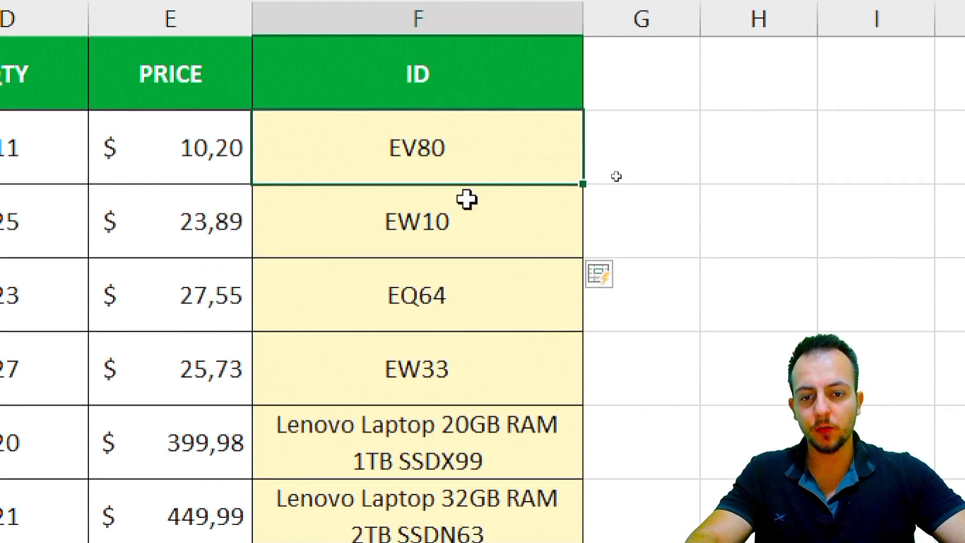
{"action": "left_click", "coordinate": [468, 206]}
{"action": "left_click", "coordinate": [459, 311]}
{"action": "left_click", "coordinate": [450, 367]}
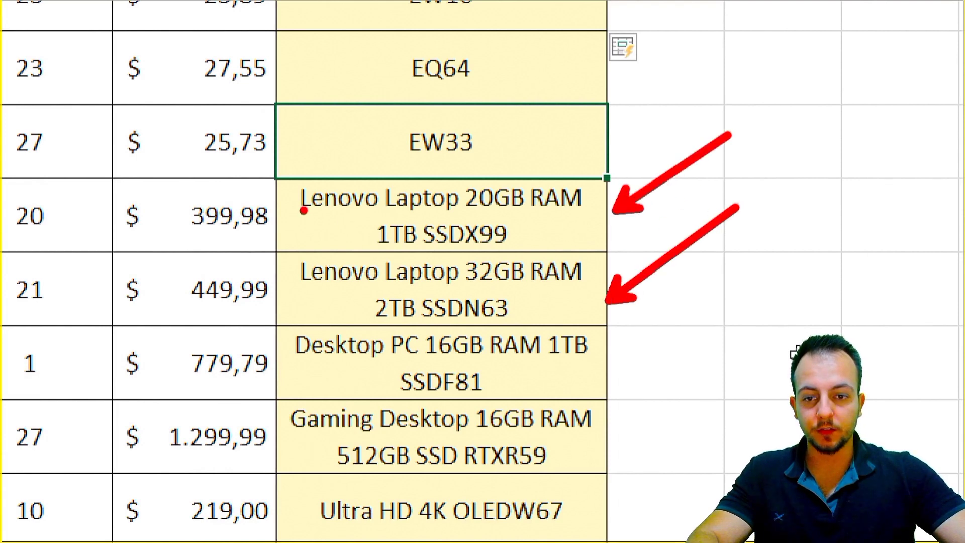
{"action": "left_click_drag", "start_coordinate": [303, 210], "coordinate": [593, 211]}
{"action": "left_click_drag", "start_coordinate": [372, 251], "coordinate": [570, 251]}
{"action": "left_click_drag", "start_coordinate": [303, 288], "coordinate": [609, 288]}
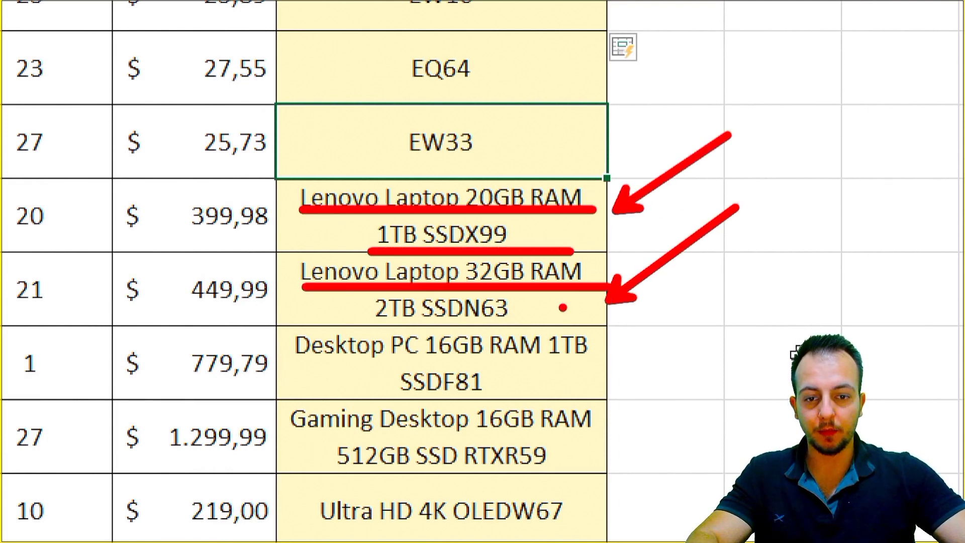
{"action": "left_click_drag", "start_coordinate": [351, 324], "coordinate": [538, 325]}
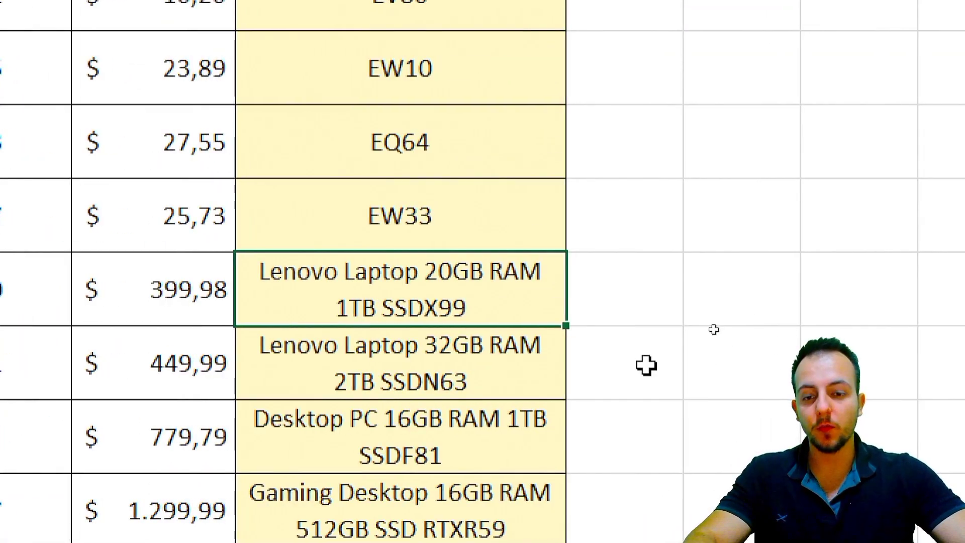
{"action": "left_click", "coordinate": [714, 329]}
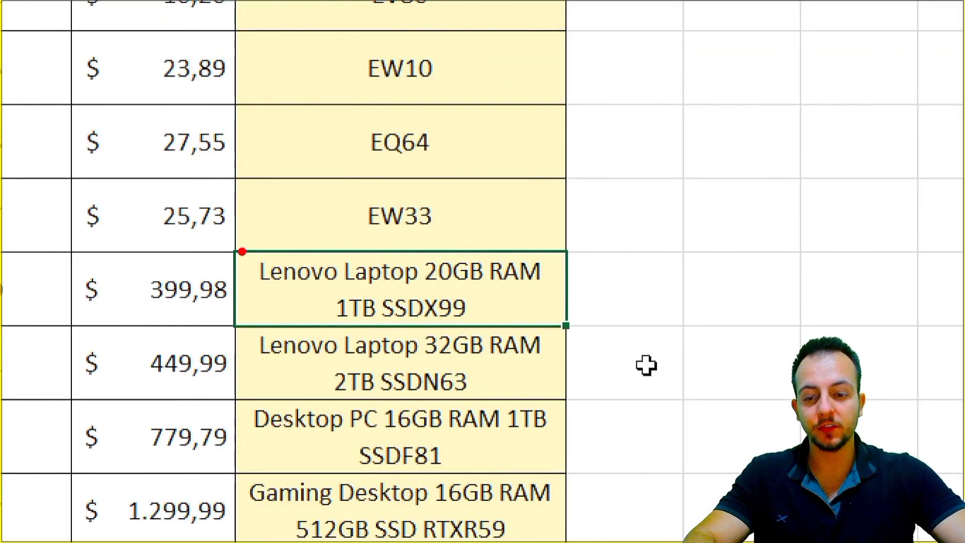
{"action": "left_click_drag", "start_coordinate": [230, 246], "coordinate": [569, 329]}
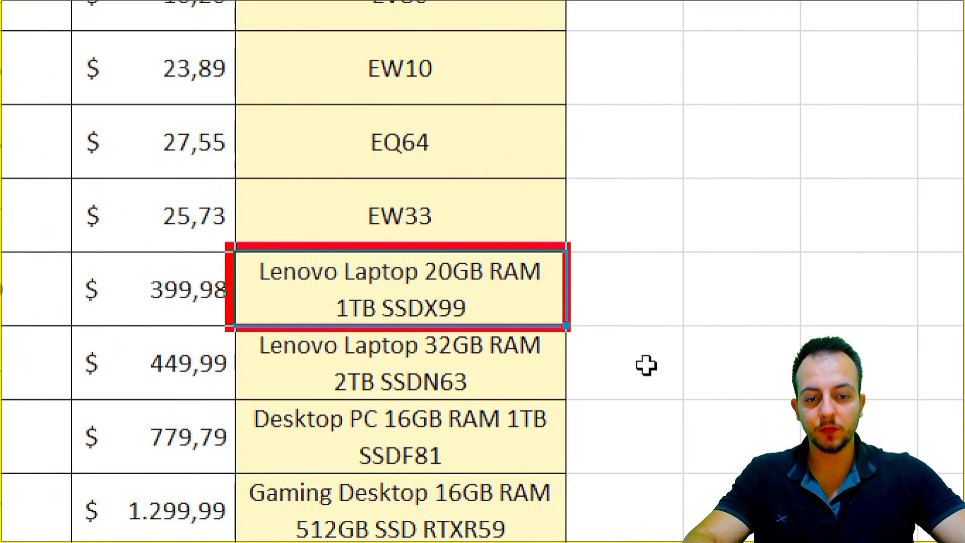
{"action": "left_click_drag", "start_coordinate": [574, 235], "coordinate": [719, 144]}
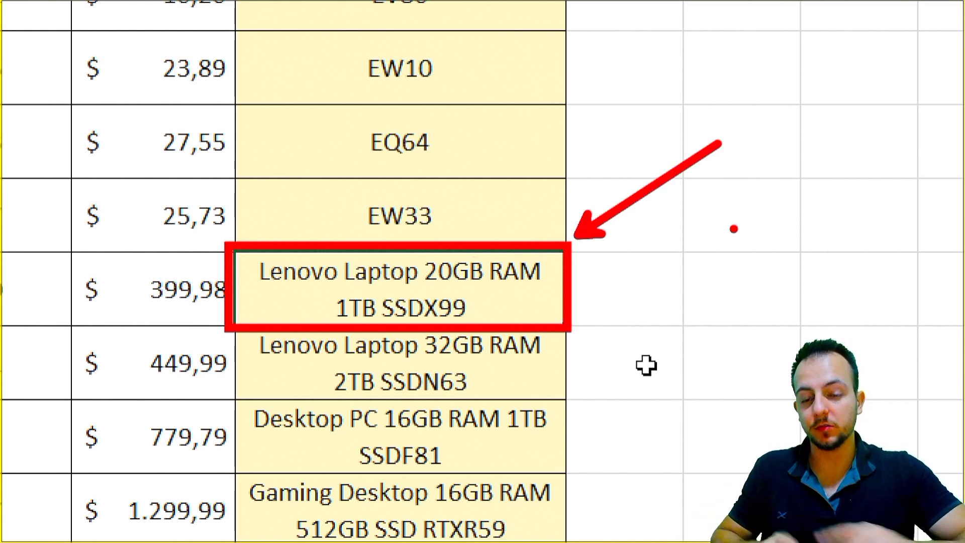
{"action": "key", "text": "Escape"}
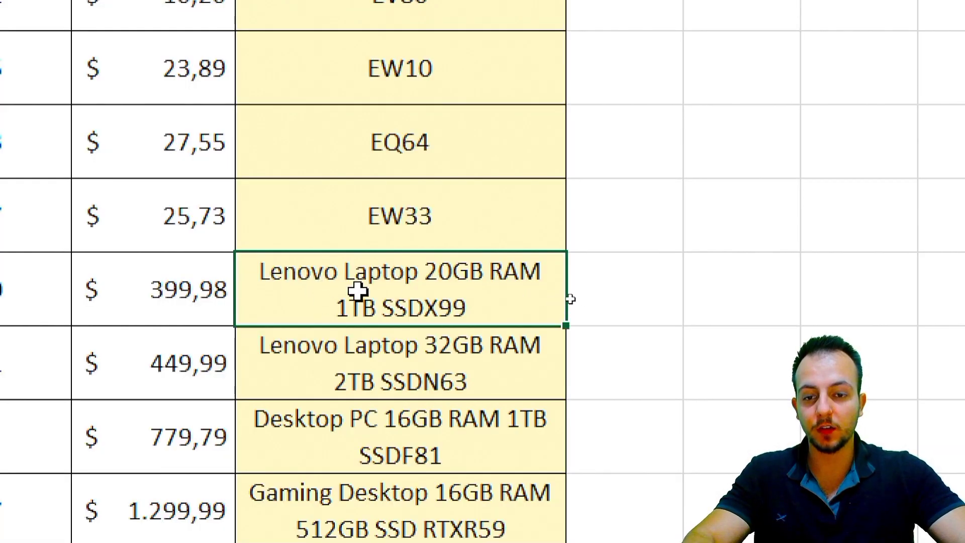
{"action": "key", "text": "Escape"}
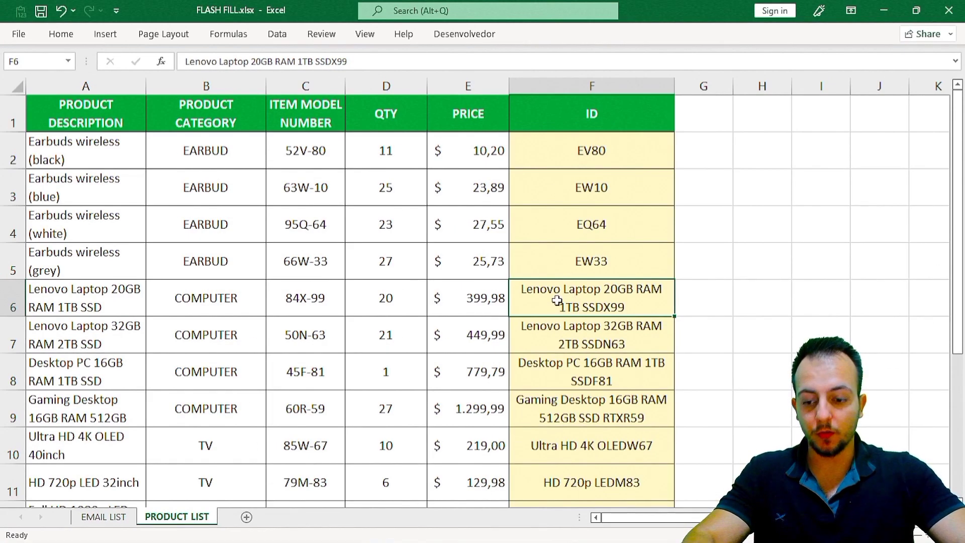
Type LX99 in F6, rejecting the autocomplete suggestion
{"action": "type", "text": "L"}
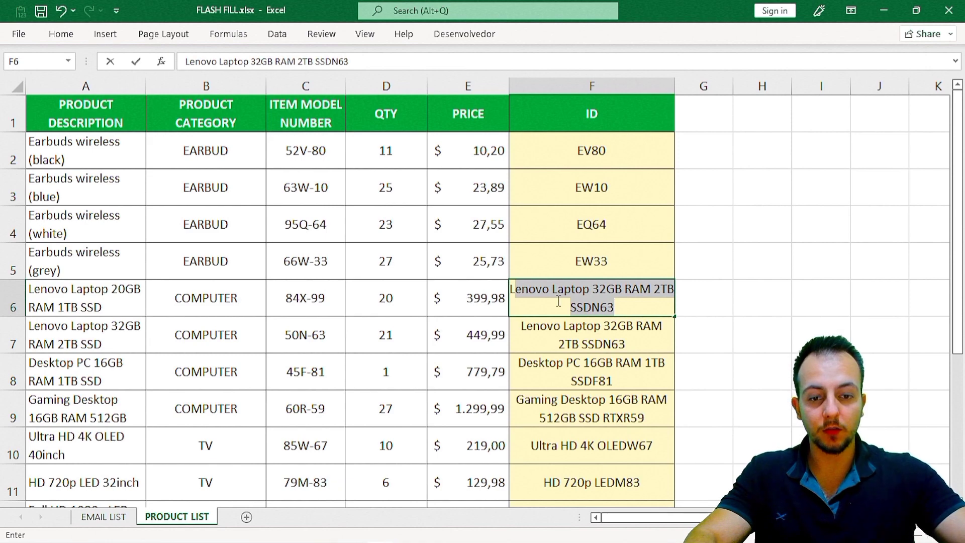
{"action": "key", "text": "BackSpace"}
{"action": "key", "text": "ctrl+4"}
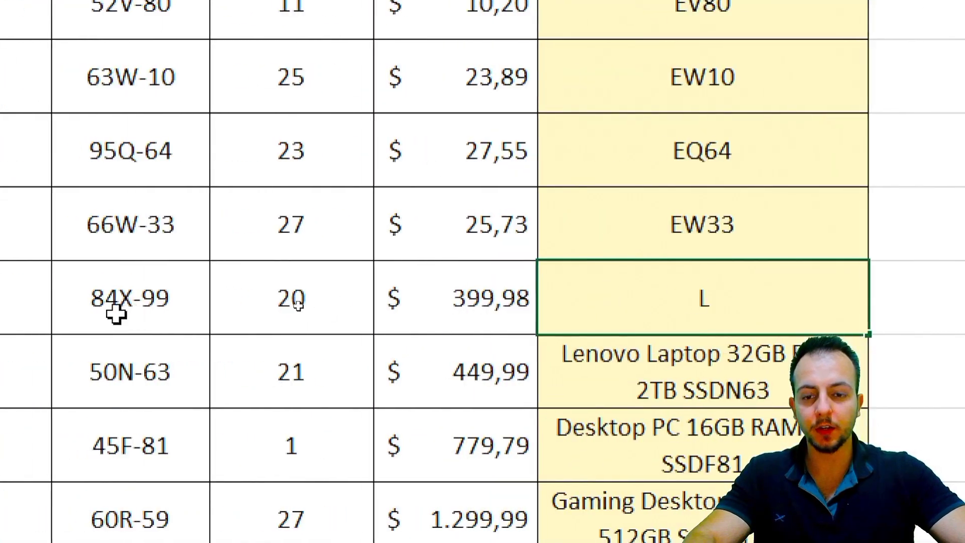
{"action": "type", "text": "x"}
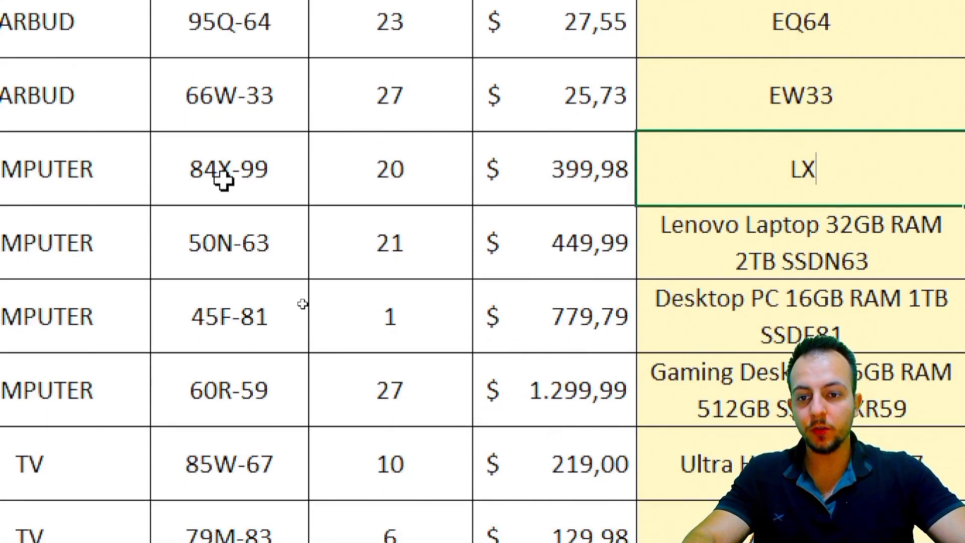
{"action": "type", "text": "99"}
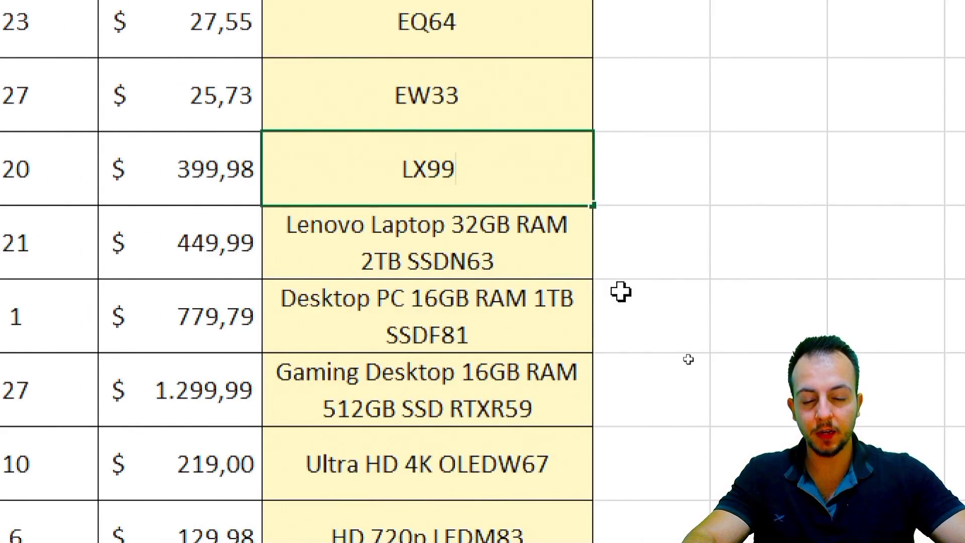
{"action": "key", "text": "Return"}
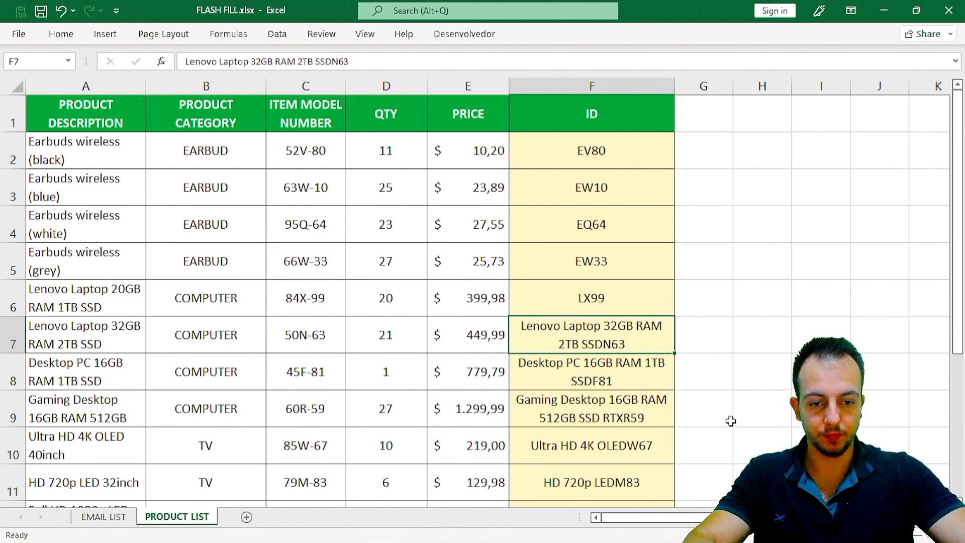
Select the ID cells from F7 downward below LX99
{"action": "scroll", "coordinate": [731, 420], "scroll_direction": "down", "scroll_amount": 1}
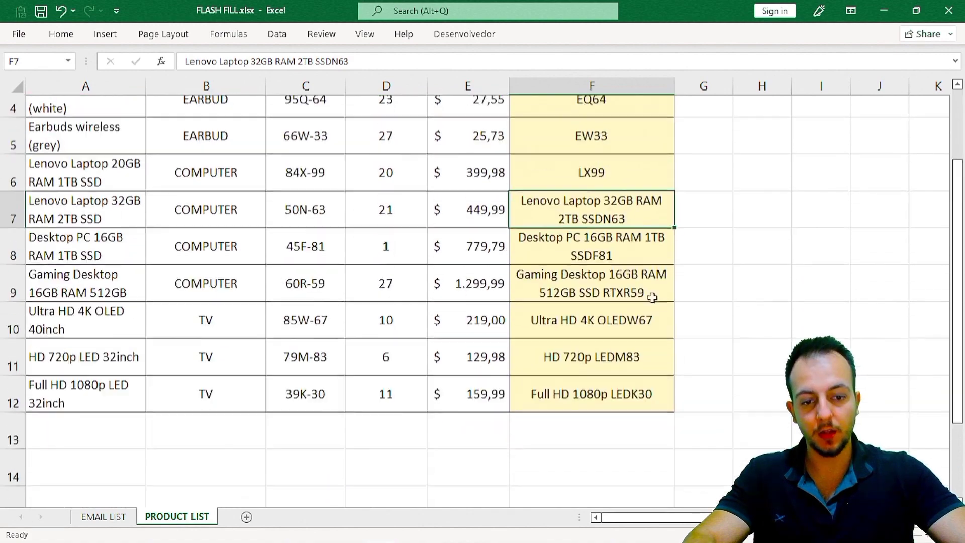
{"action": "scroll", "coordinate": [628, 214], "scroll_direction": "up", "scroll_amount": 1}
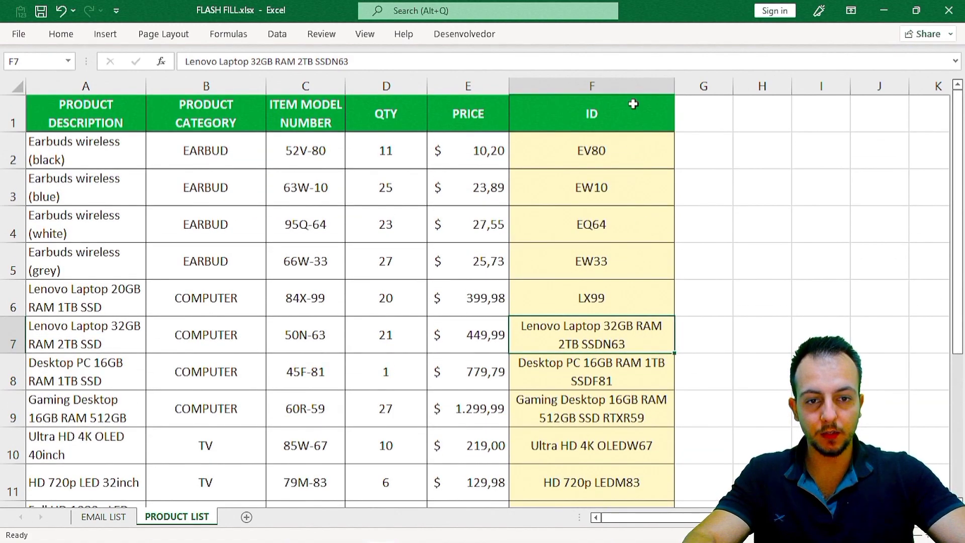
{"action": "left_click", "coordinate": [626, 86]}
{"action": "scroll", "coordinate": [666, 385], "scroll_direction": "down", "scroll_amount": 2}
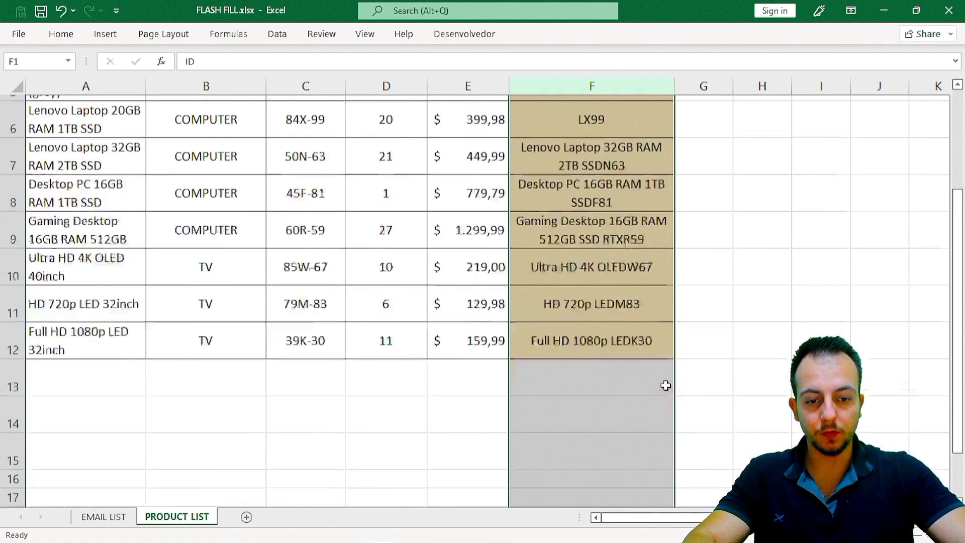
{"action": "scroll", "coordinate": [662, 252], "scroll_direction": "up", "scroll_amount": 2}
{"action": "left_click_drag", "start_coordinate": [650, 120], "coordinate": [625, 310]}
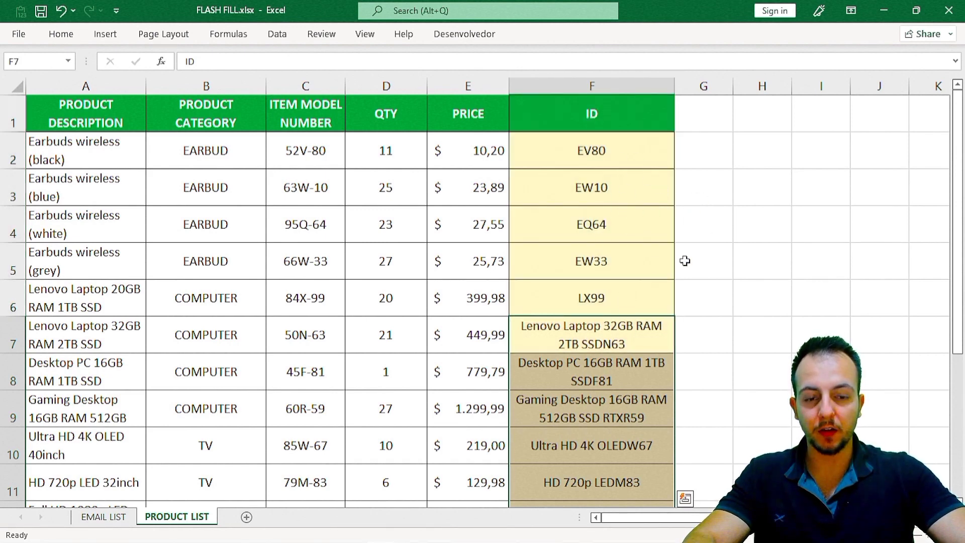
Clear the description IDs below LX99 and Flash Fill short codes from F7, checking HDM83
{"action": "key", "text": "Delete"}
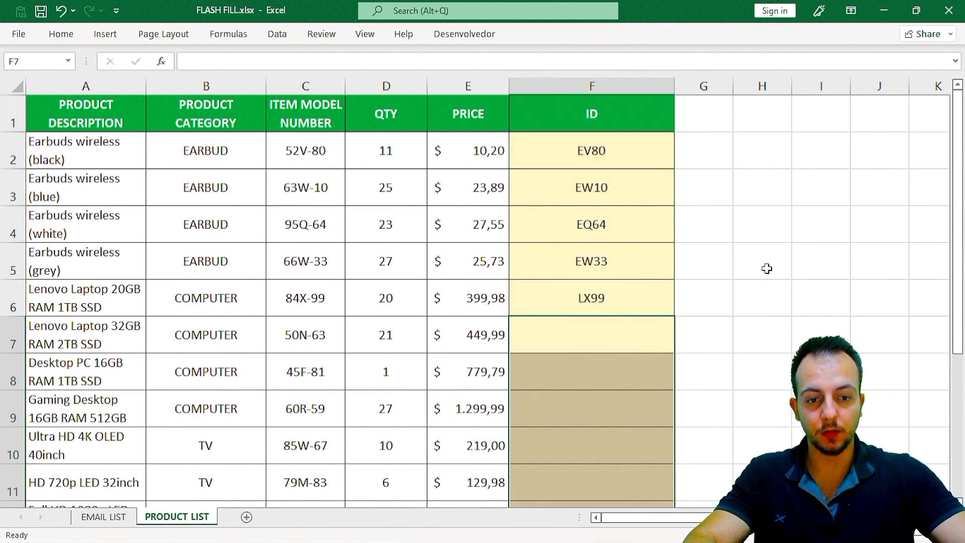
{"action": "left_click", "coordinate": [668, 335]}
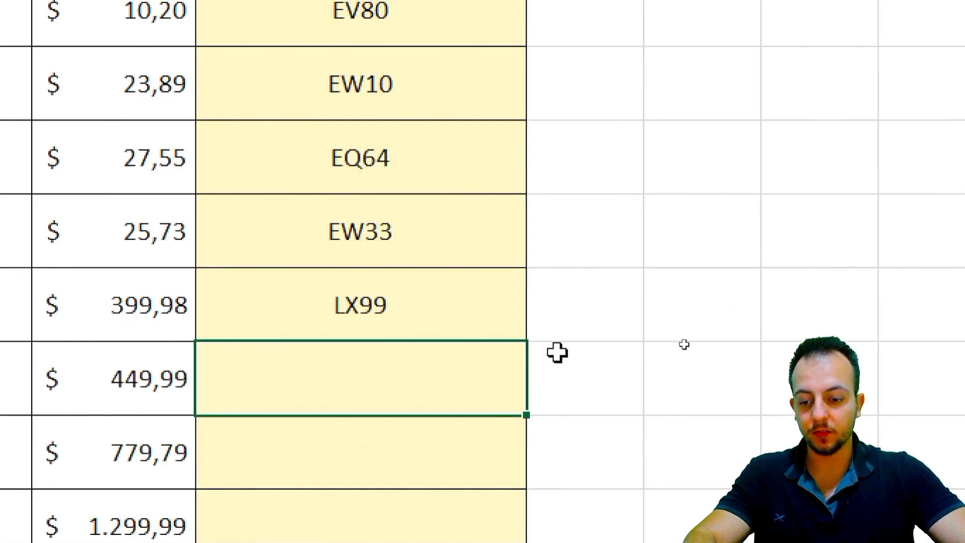
{"action": "key", "text": "ctrl+e"}
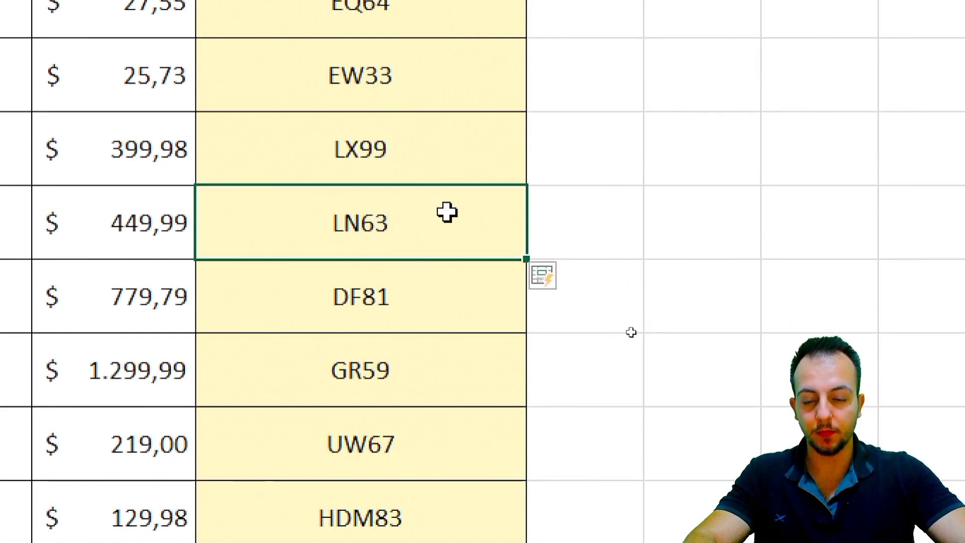
{"action": "scroll", "coordinate": [444, 426], "scroll_direction": "down", "scroll_amount": 1}
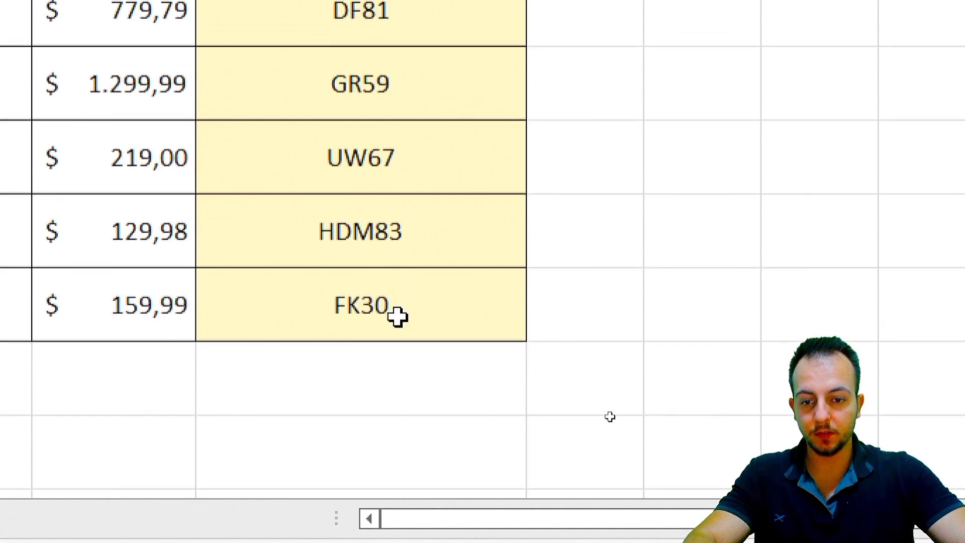
{"action": "left_click", "coordinate": [471, 235]}
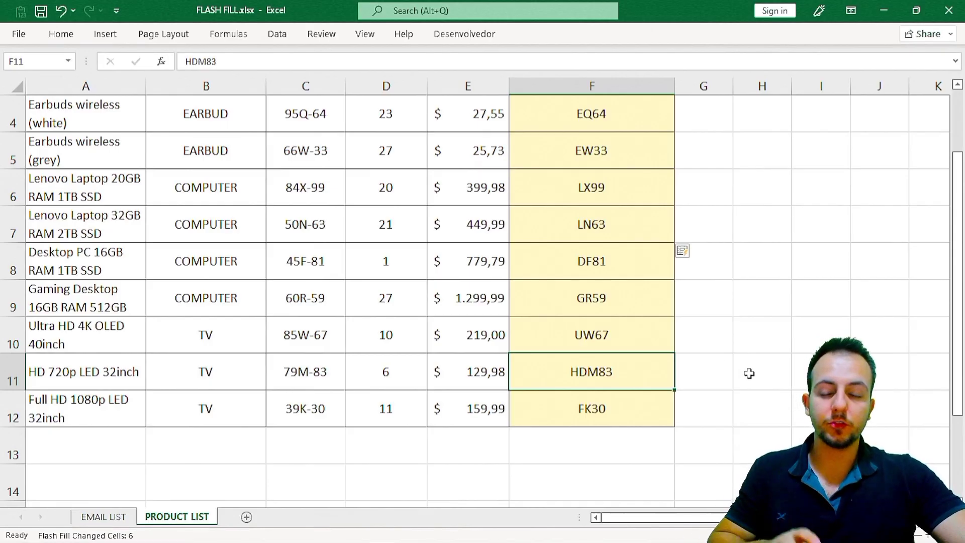
{"action": "scroll", "coordinate": [749, 372], "scroll_direction": "down", "scroll_amount": 1}
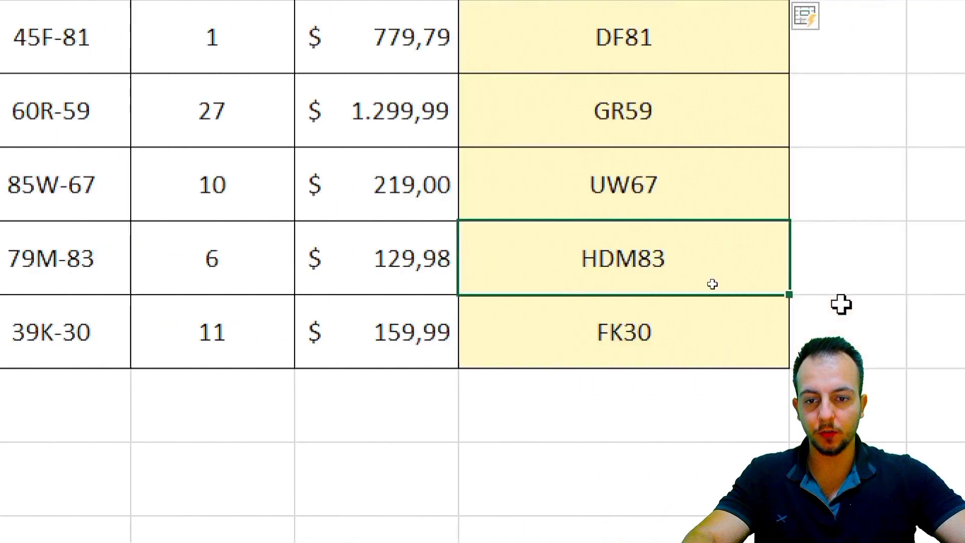
Remove the extra D so F11 reads HM83, then return to the top of the sheet
{"action": "double_click", "coordinate": [608, 258]}
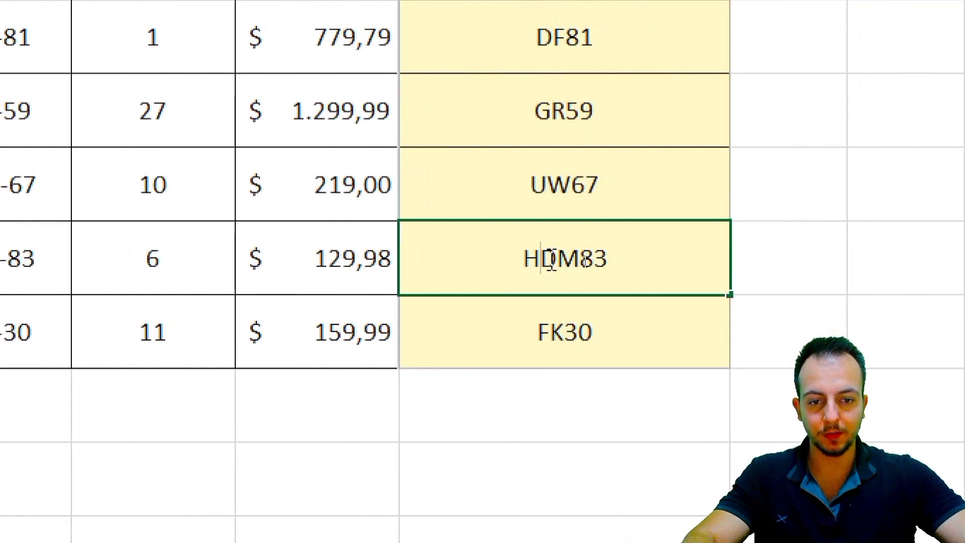
{"action": "left_click_drag", "start_coordinate": [540, 266], "coordinate": [553, 265]}
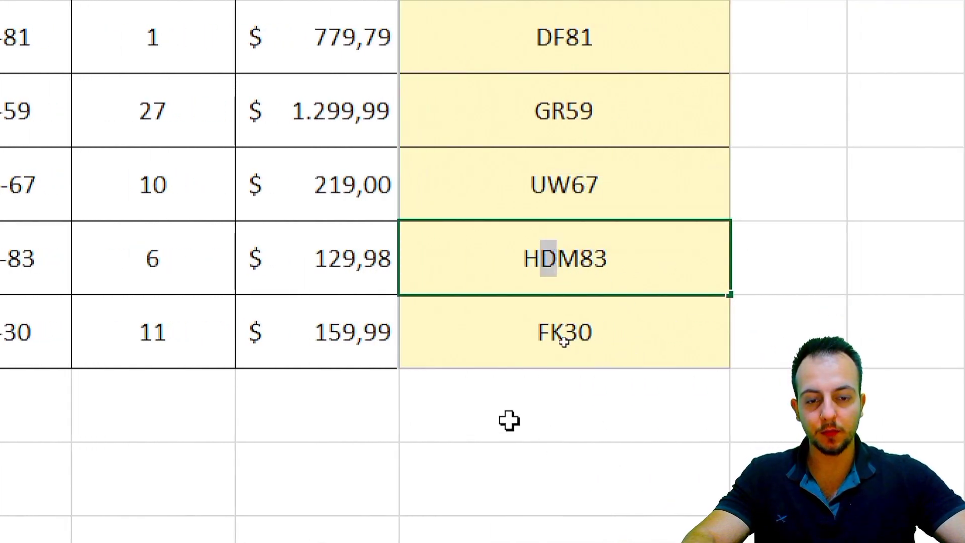
{"action": "key", "text": "BackSpace"}
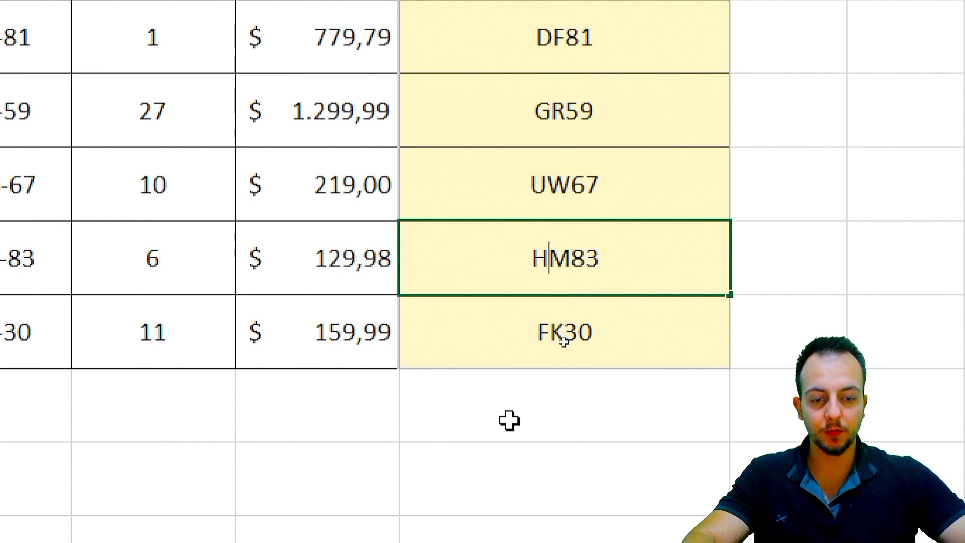
{"action": "key", "text": "Return"}
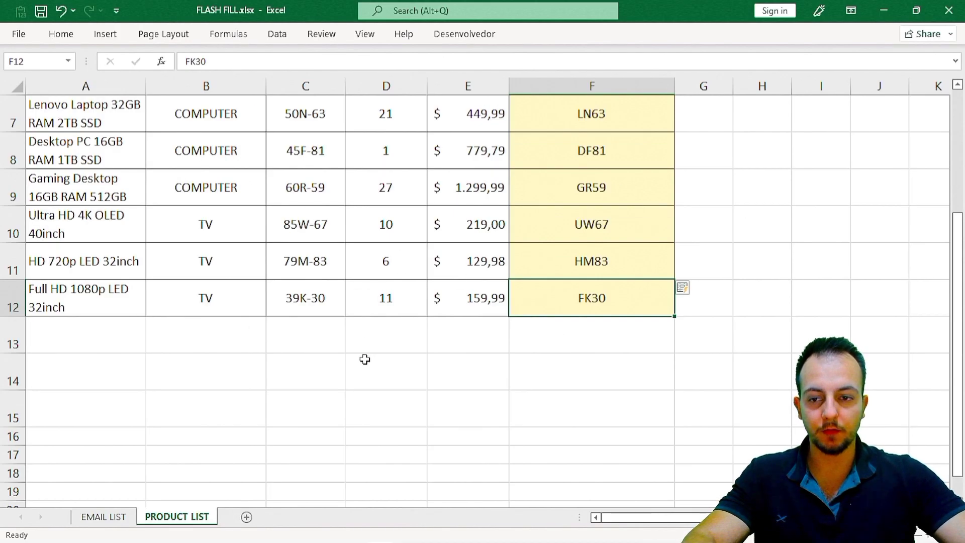
{"action": "scroll", "coordinate": [401, 403], "scroll_direction": "up", "scroll_amount": 2}
{"action": "key", "text": "ctrl+Home"}
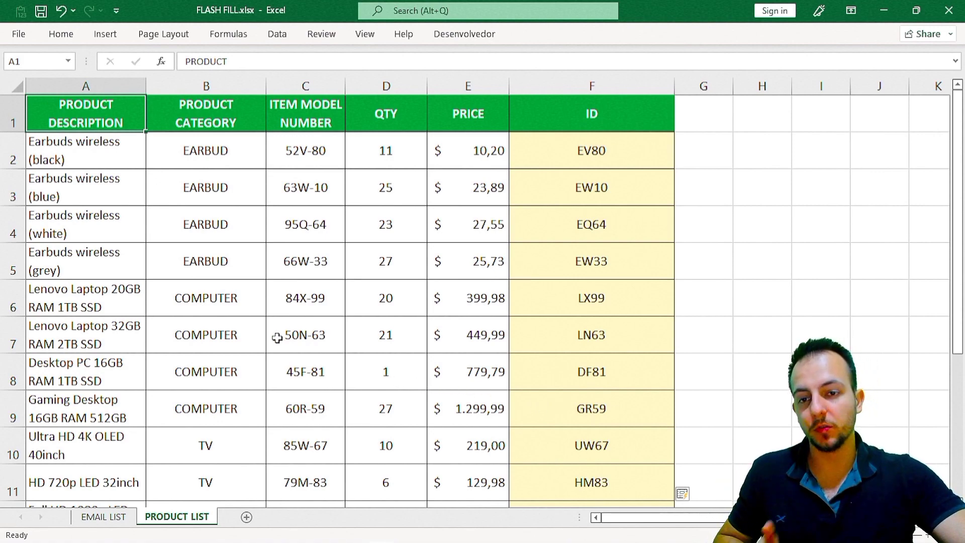
{"action": "left_click", "coordinate": [103, 515]}
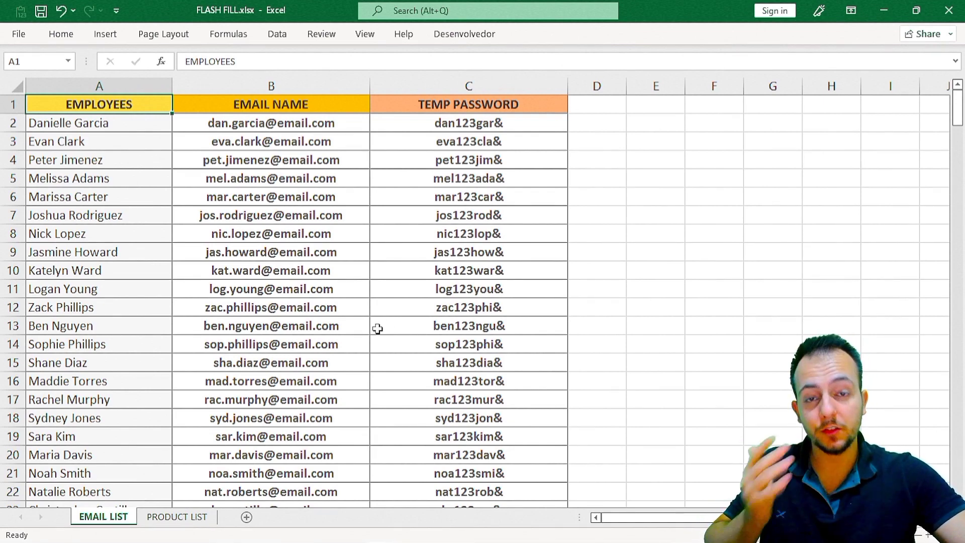
{"action": "left_click", "coordinate": [193, 516]}
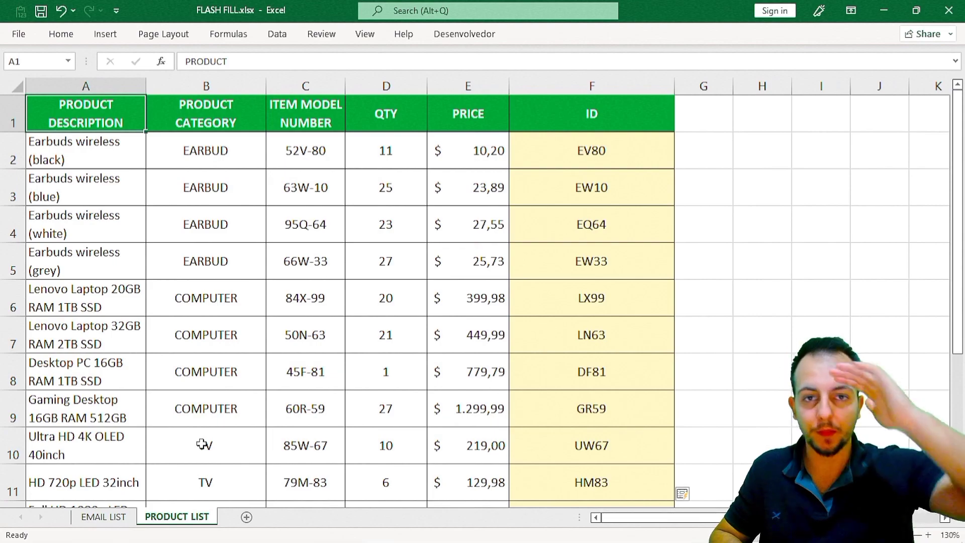